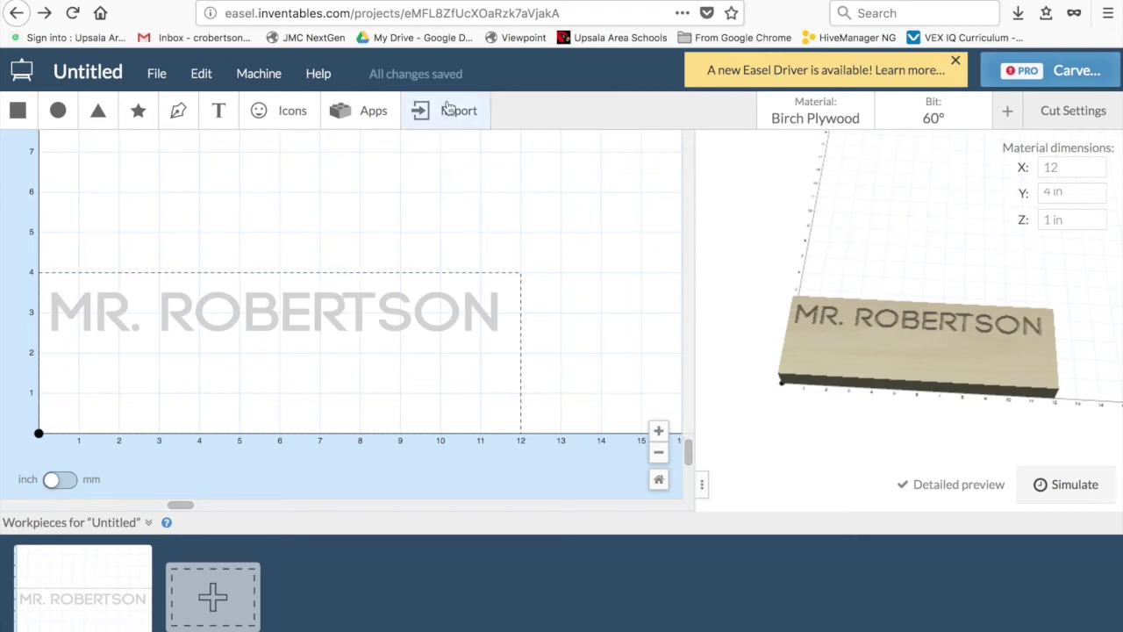
- Upload Vikings.jpg from the Pictures folder into the Image Trace tool
{"action": "left_click", "coordinate": [449, 114]}
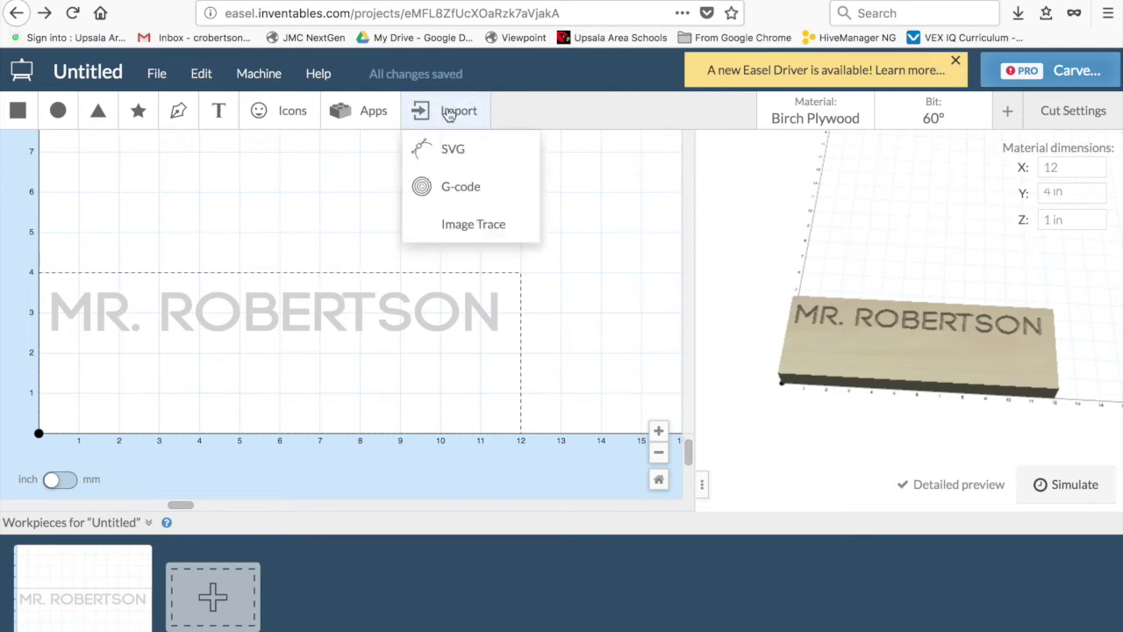
{"action": "left_click", "coordinate": [464, 226]}
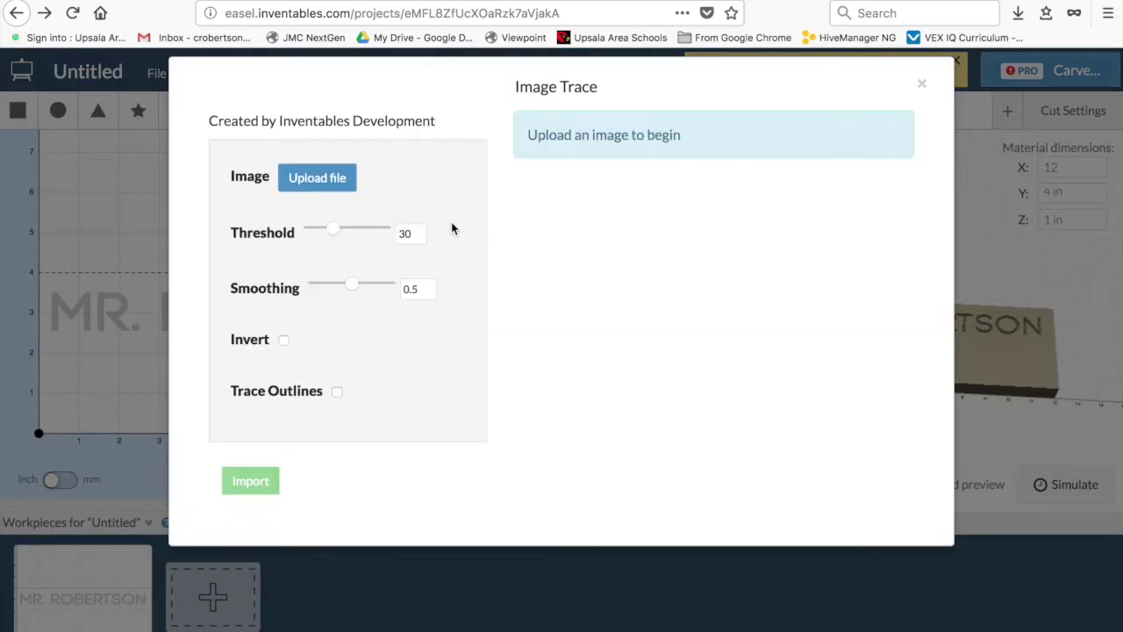
{"action": "left_click", "coordinate": [307, 183]}
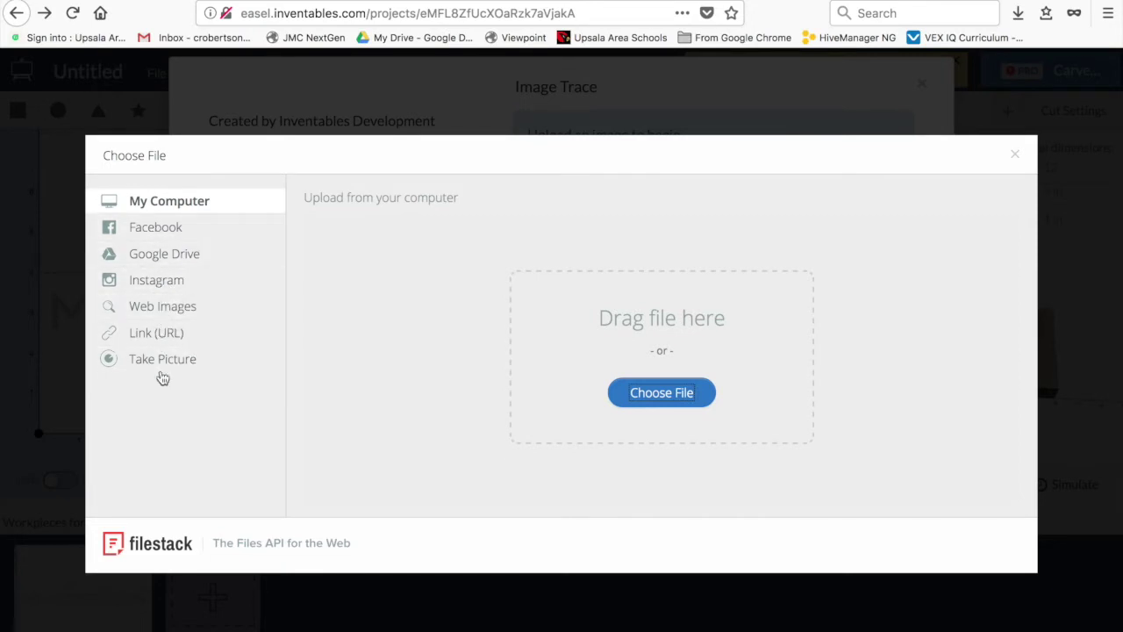
{"action": "left_click", "coordinate": [632, 410]}
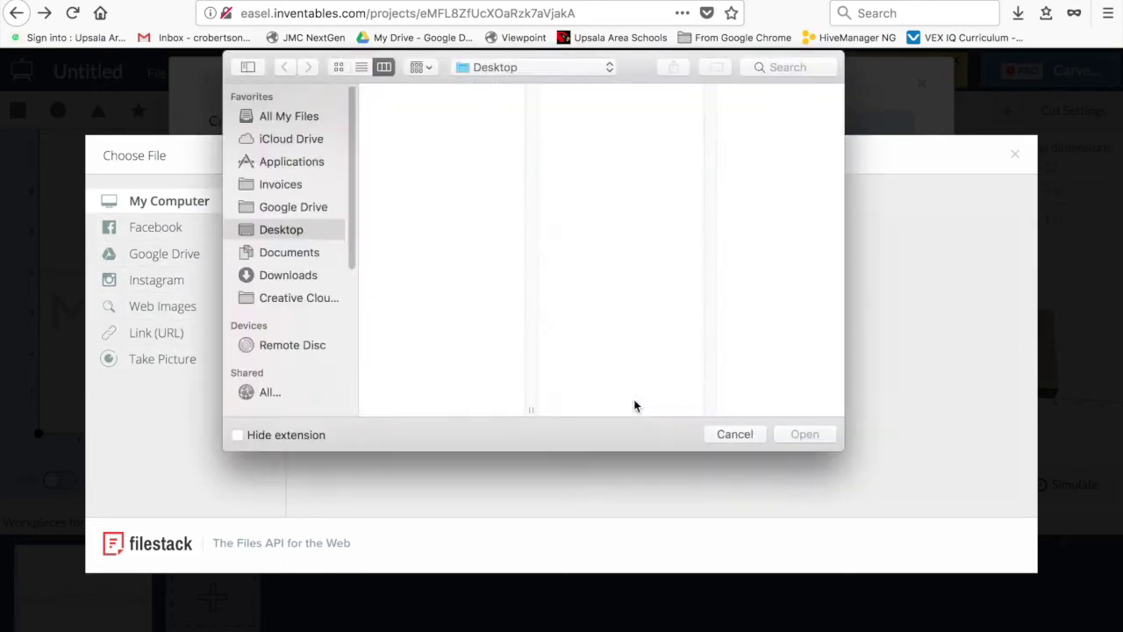
{"action": "scroll", "coordinate": [439, 354], "scroll_direction": "down", "scroll_amount": 3}
{"action": "scroll", "coordinate": [511, 389], "scroll_direction": "up", "scroll_amount": 3}
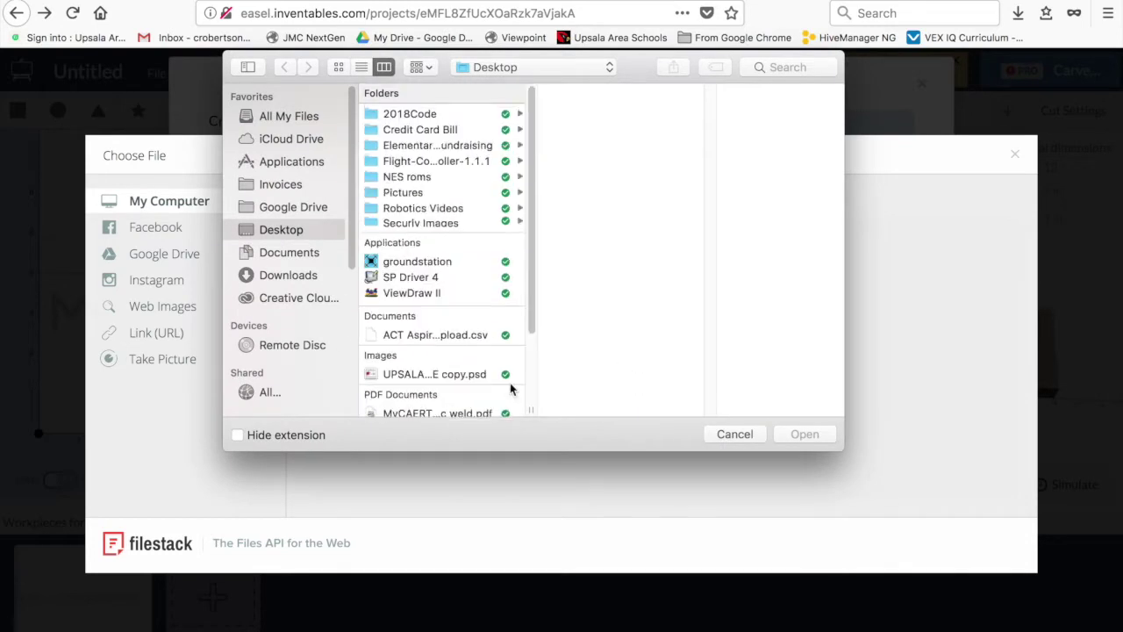
{"action": "left_click", "coordinate": [402, 192]}
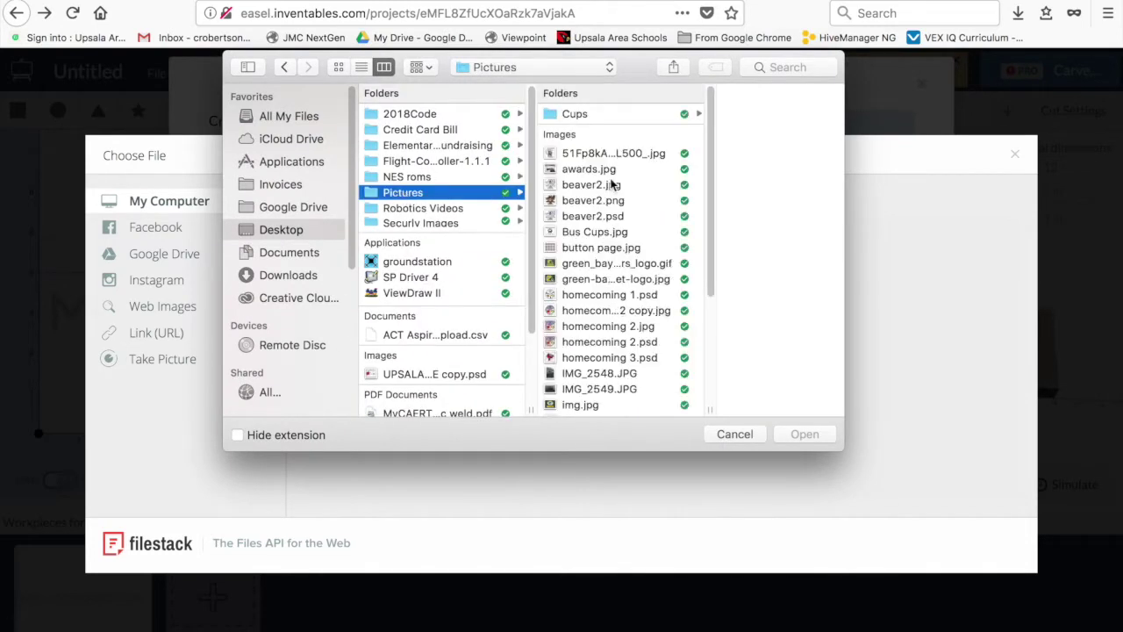
{"action": "scroll", "coordinate": [597, 235], "scroll_direction": "down", "scroll_amount": 5}
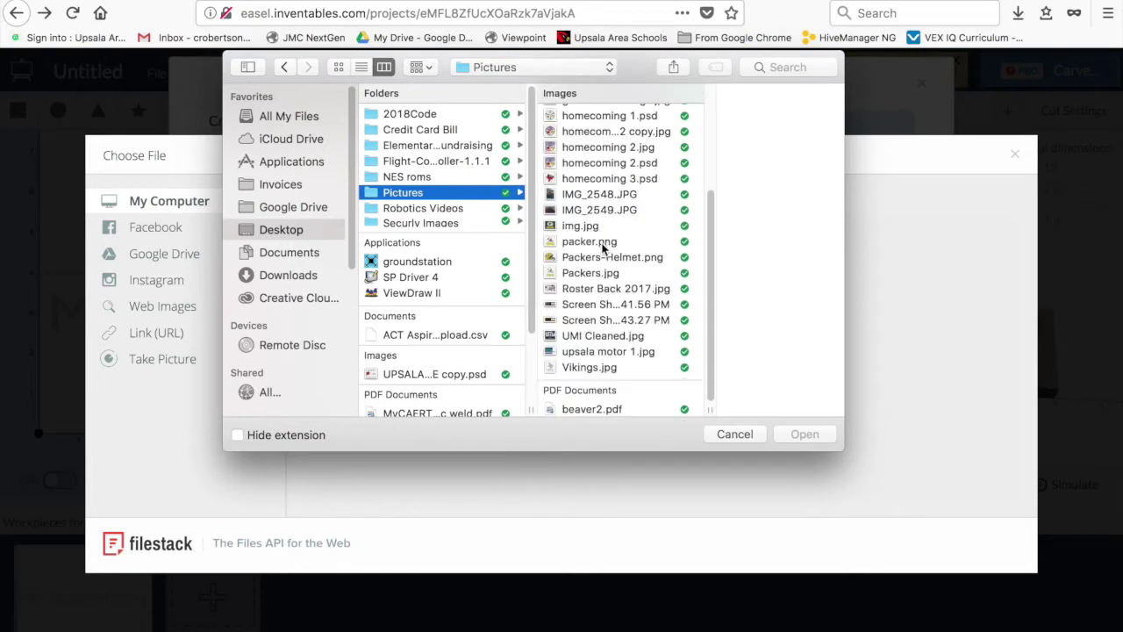
{"action": "left_click", "coordinate": [590, 368]}
{"action": "left_click", "coordinate": [805, 435]}
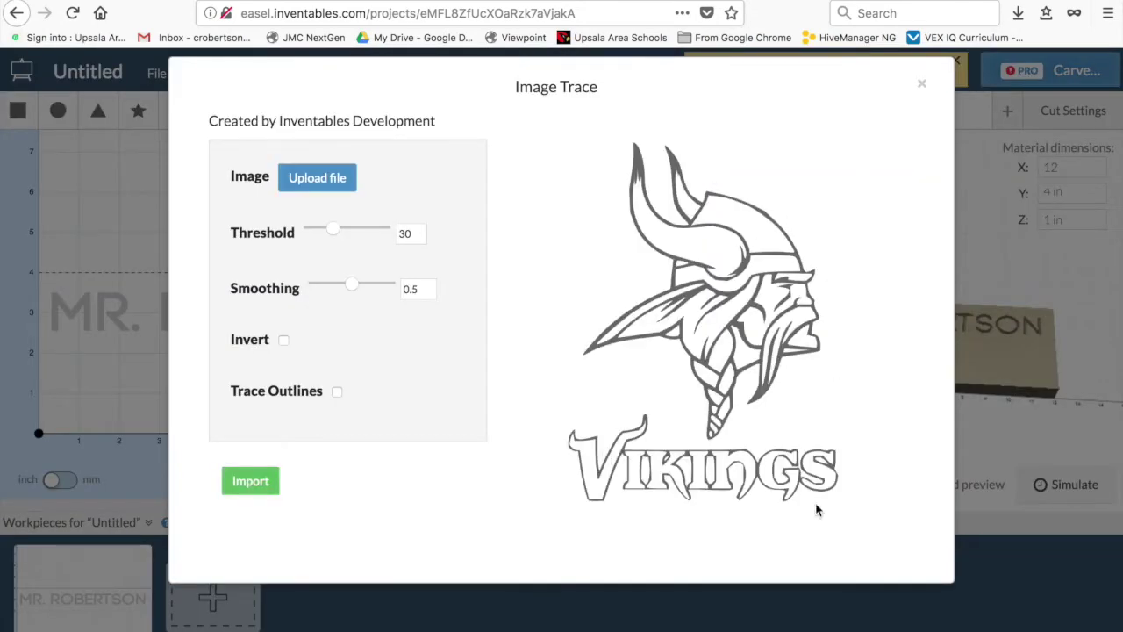
- Trace the Vikings logo at threshold 42 and smoothing 0.8, non-inverted, and import it
{"action": "mouse_move", "coordinate": [331, 230]}
{"action": "left_mouse_down"}
{"action": "mouse_move", "coordinate": [373, 233]}
{"action": "mouse_move", "coordinate": [322, 229]}
{"action": "mouse_move", "coordinate": [342, 228]}
{"action": "left_mouse_up"}
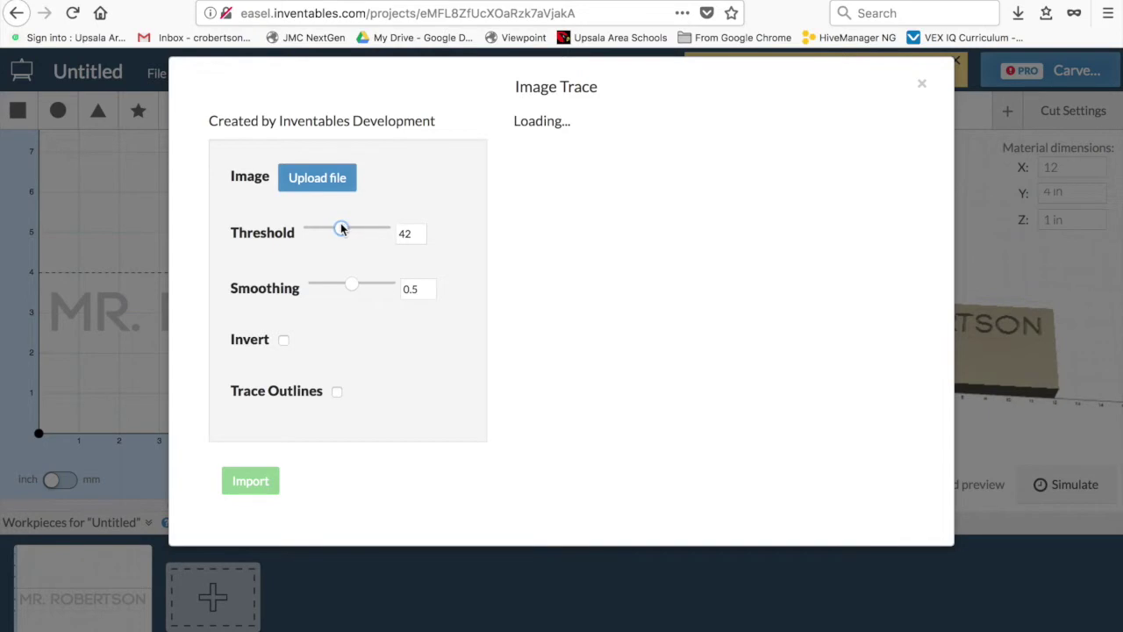
{"action": "left_click_drag", "start_coordinate": [352, 284], "coordinate": [373, 286]}
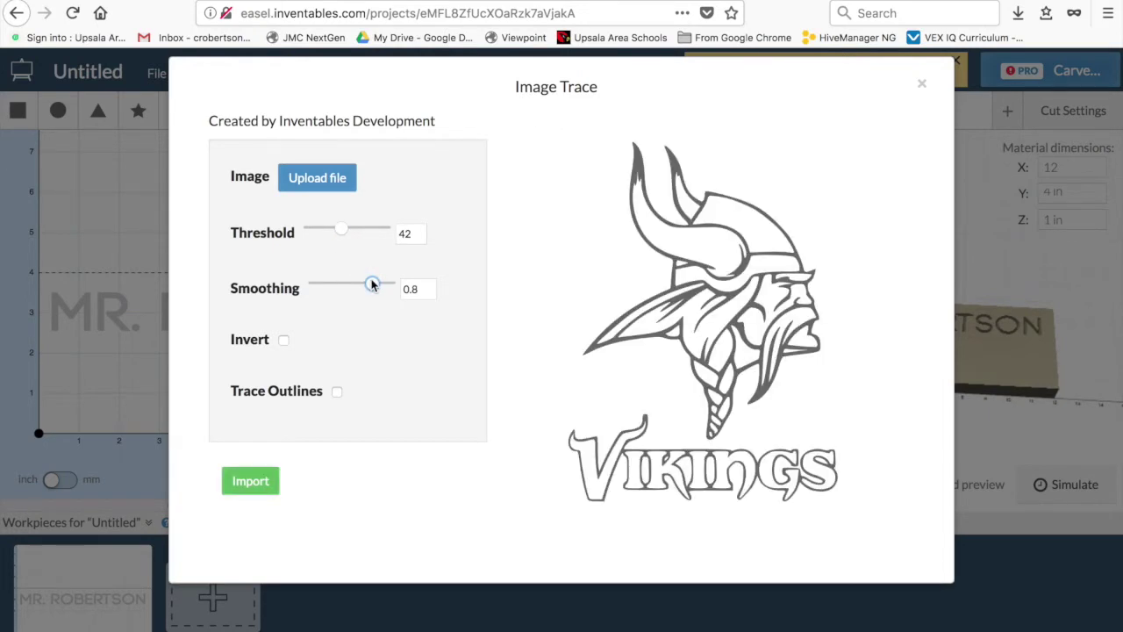
{"action": "left_click", "coordinate": [283, 342]}
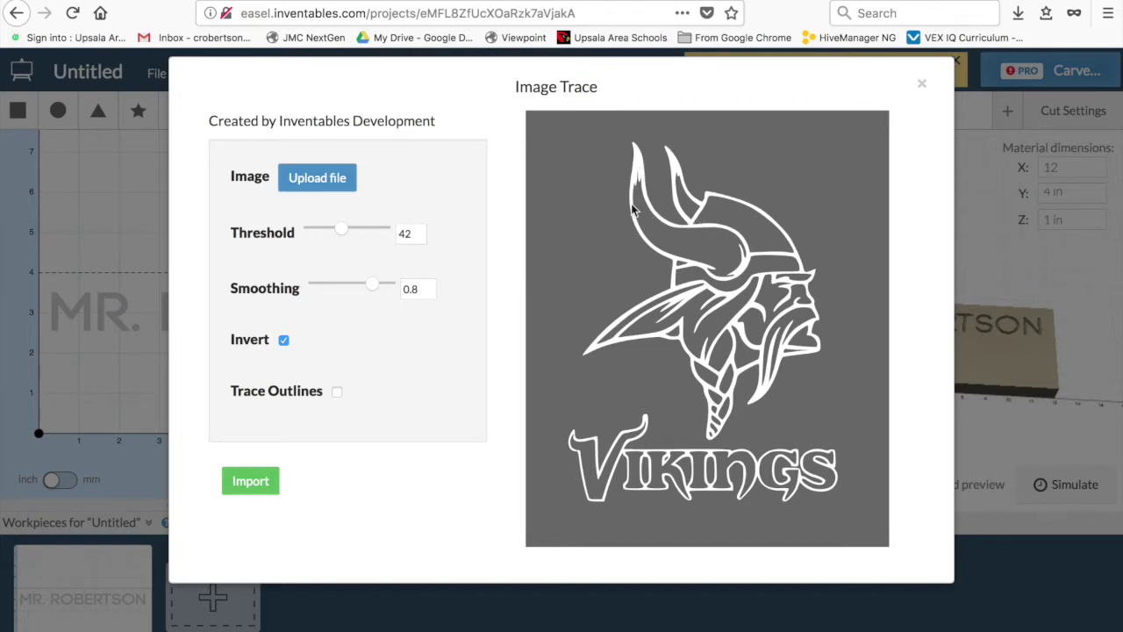
{"action": "left_click", "coordinate": [284, 342]}
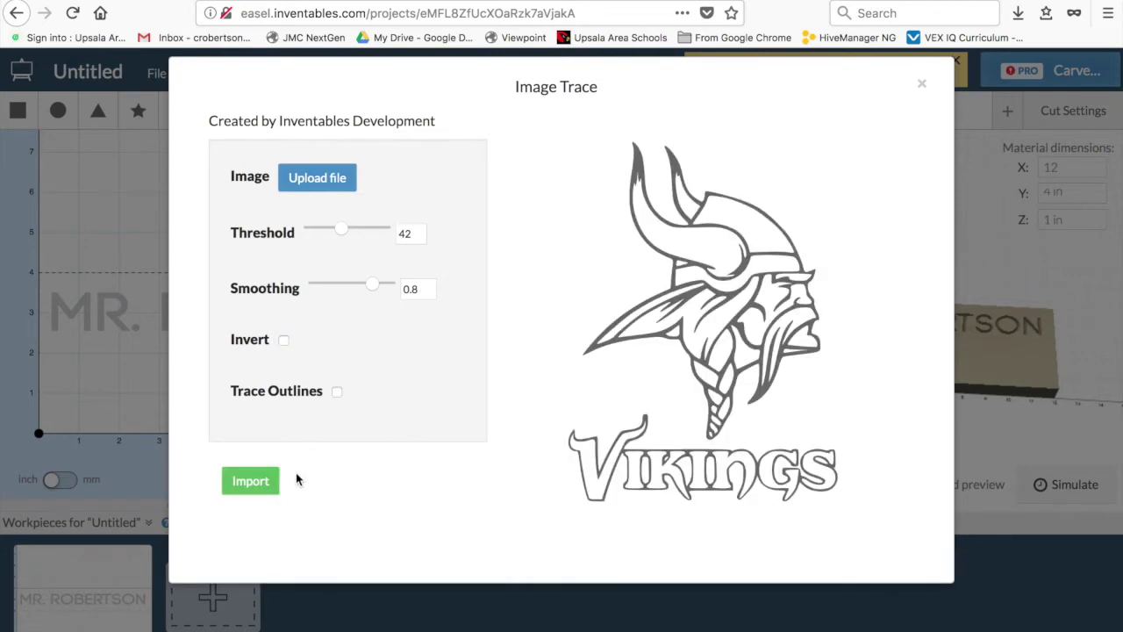
{"action": "left_click", "coordinate": [250, 481]}
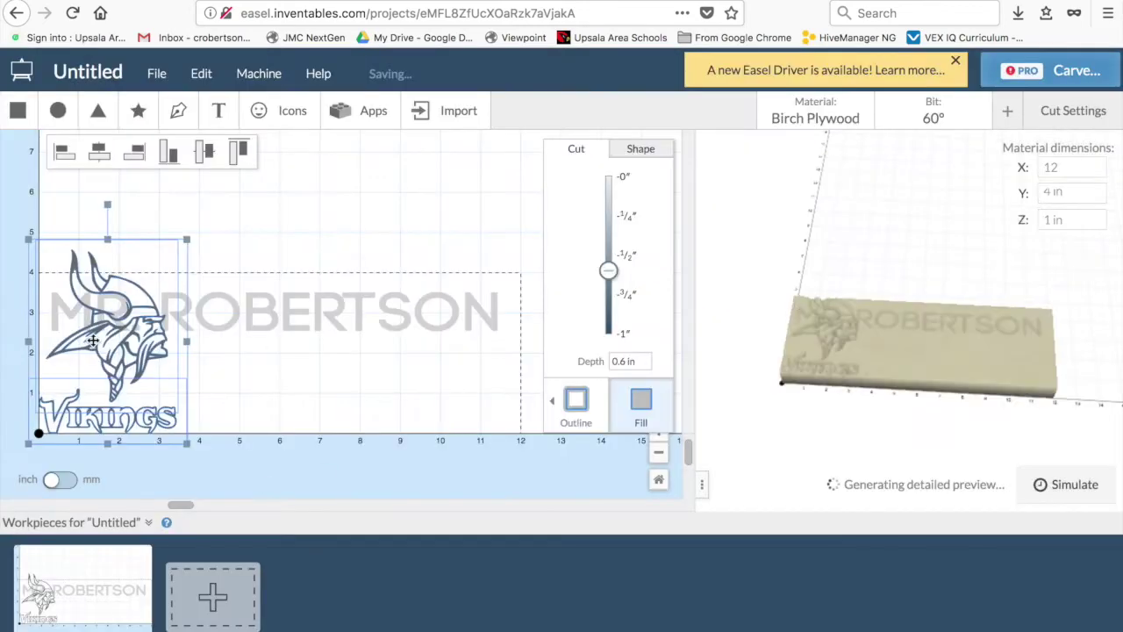
- Set the logo's carve depth to about 0.42 in and delete the MR. ROBERTSON text
{"action": "mouse_move", "coordinate": [149, 353]}
{"action": "left_mouse_down"}
{"action": "mouse_move", "coordinate": [279, 355]}
{"action": "mouse_move", "coordinate": [179, 353]}
{"action": "left_mouse_up"}
{"action": "scroll", "coordinate": [846, 375], "scroll_direction": "up", "scroll_amount": 5}
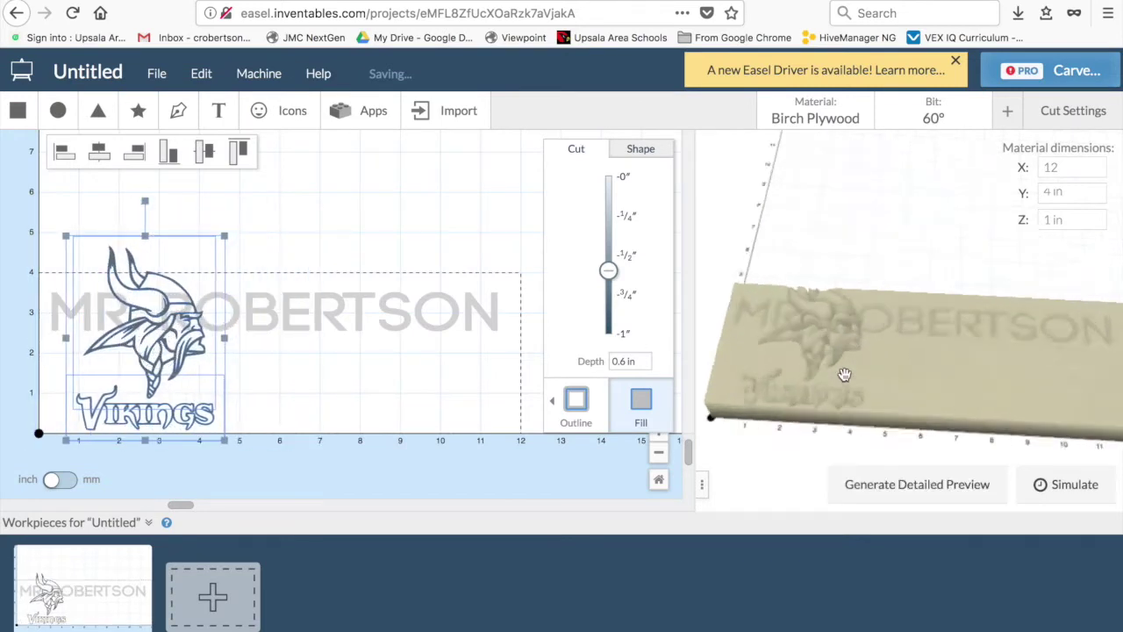
{"action": "left_click_drag", "start_coordinate": [608, 269], "coordinate": [608, 242]}
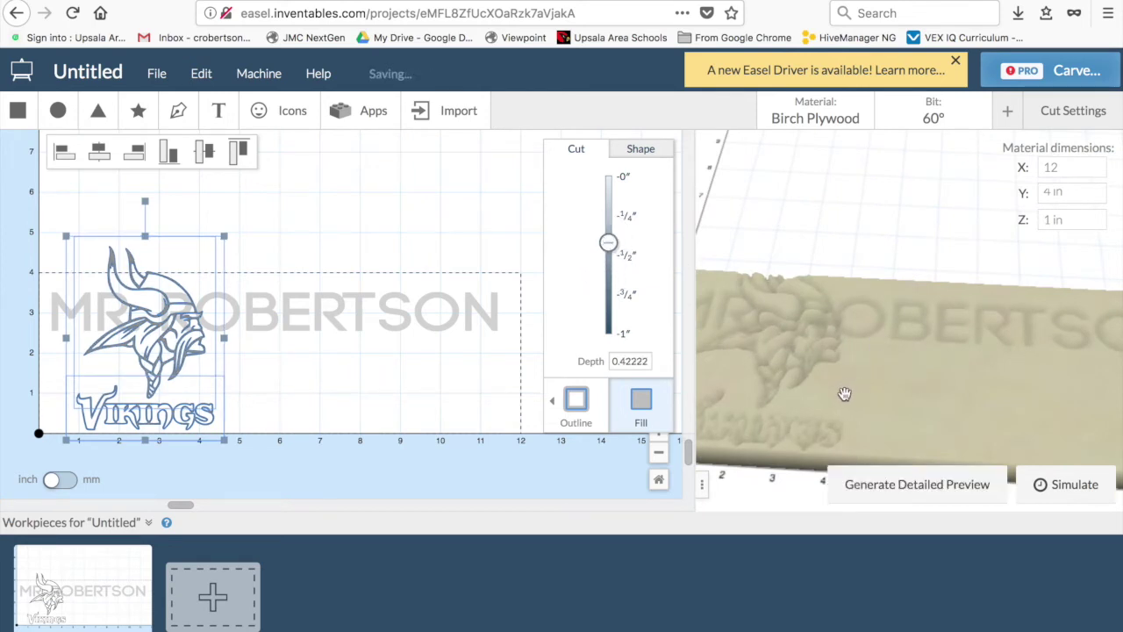
{"action": "left_click_drag", "start_coordinate": [845, 394], "coordinate": [987, 386]}
{"action": "scroll", "coordinate": [910, 383], "scroll_direction": "up", "scroll_amount": 2}
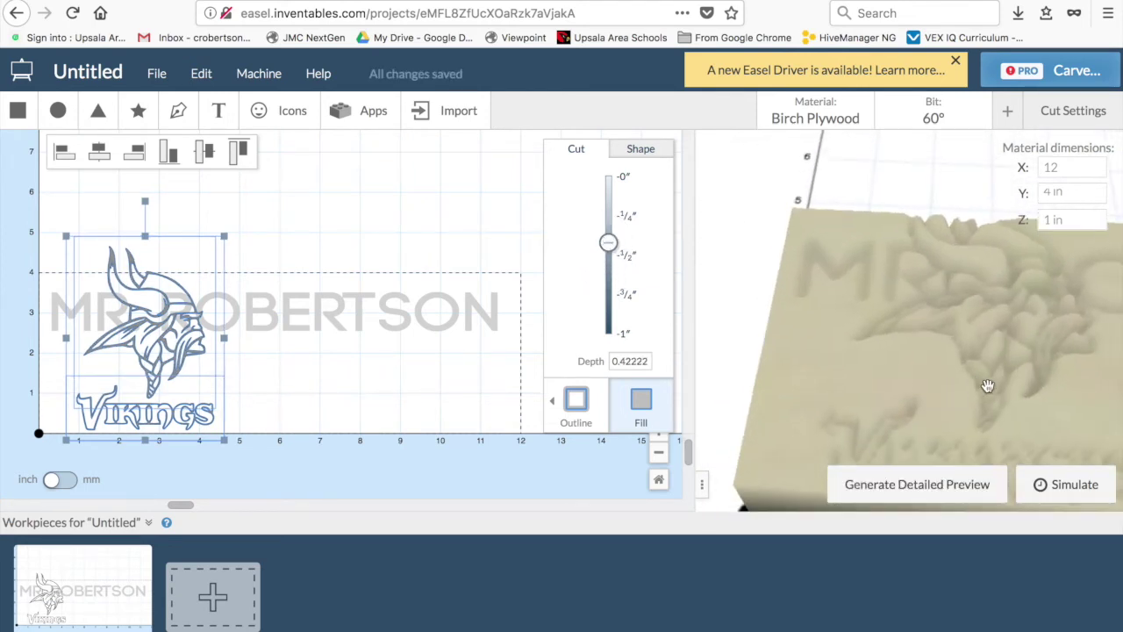
{"action": "left_click", "coordinate": [411, 334]}
{"action": "key", "text": "Delete"}
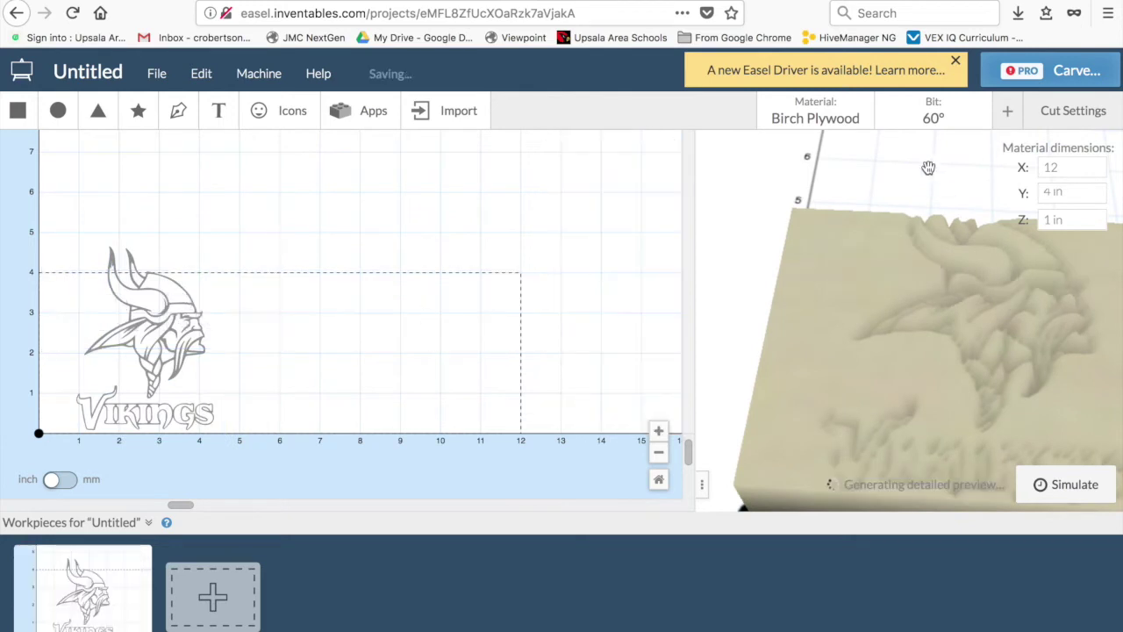
- Resize the board material to 6 × 6 in
{"action": "left_click", "coordinate": [1070, 167]}
{"action": "type", "text": "6"}
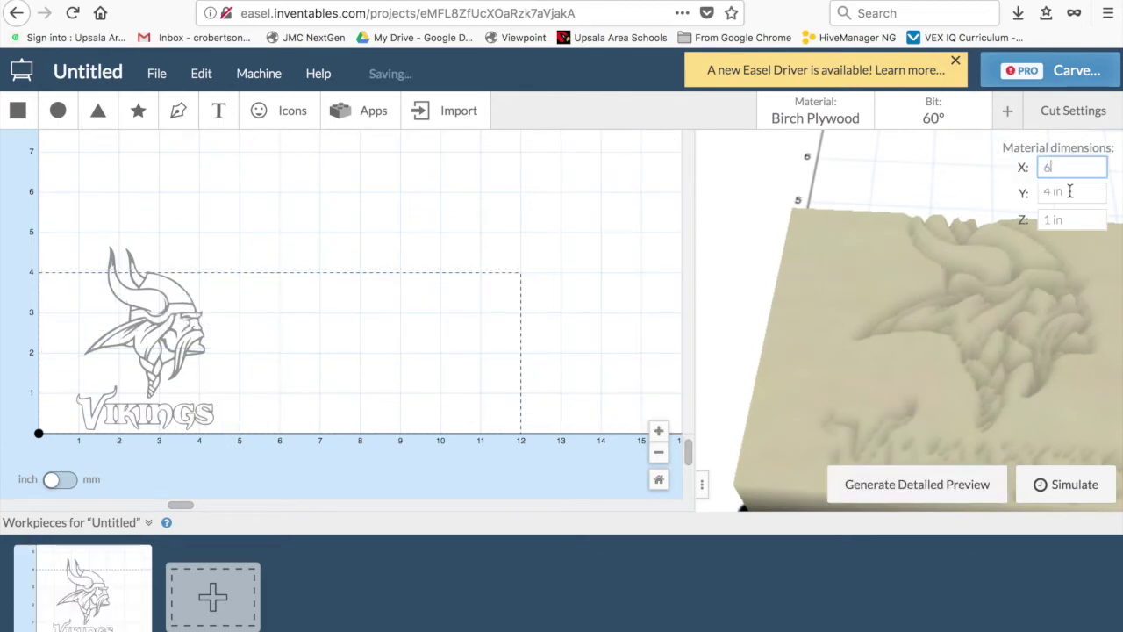
{"action": "key", "text": "Tab"}
{"action": "type", "text": "6"}
{"action": "key", "text": "Tab"}
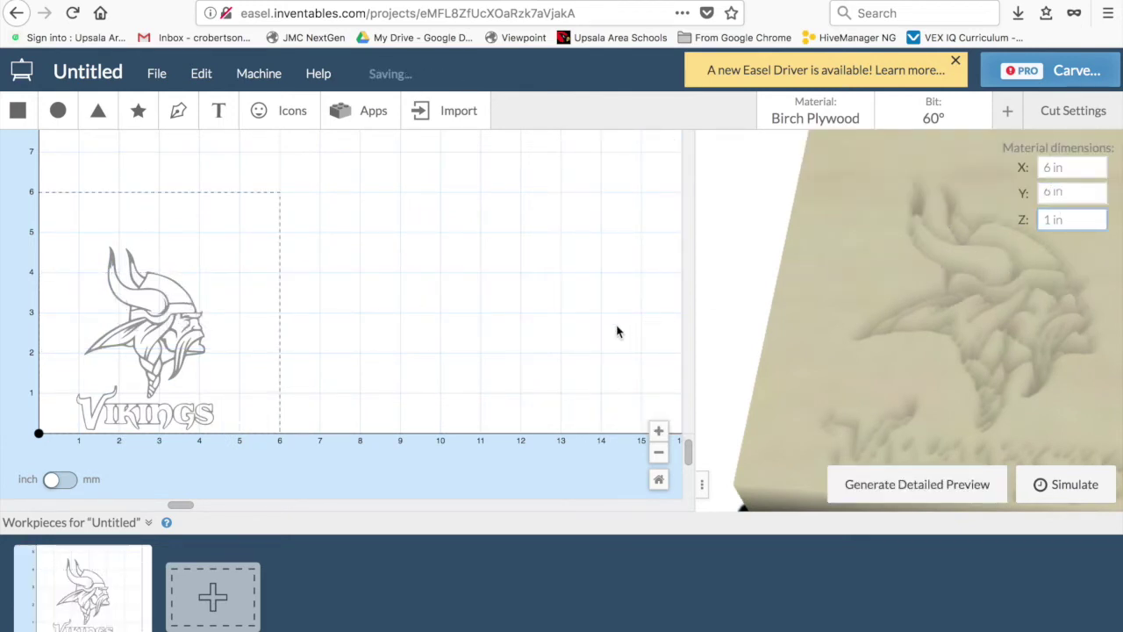
- Move the Vikings head and lettering onto the board and generate a detailed preview
{"action": "left_click_drag", "start_coordinate": [933, 369], "coordinate": [868, 356]}
{"action": "left_click_drag", "start_coordinate": [126, 345], "coordinate": [149, 297]}
{"action": "left_click_drag", "start_coordinate": [150, 408], "coordinate": [171, 377]}
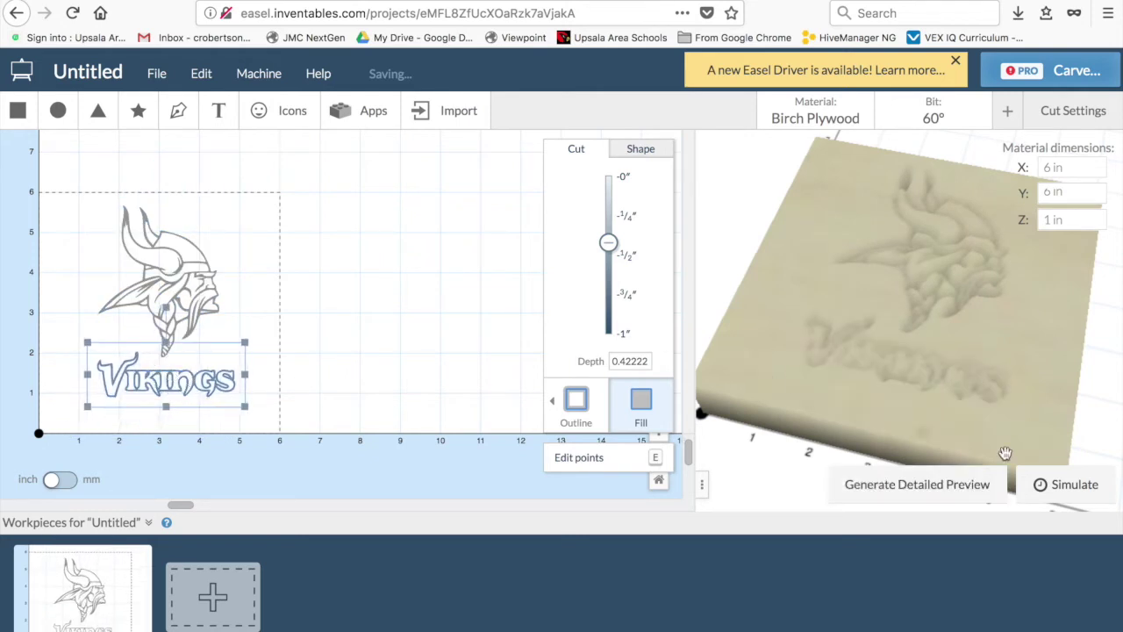
{"action": "left_click", "coordinate": [957, 481]}
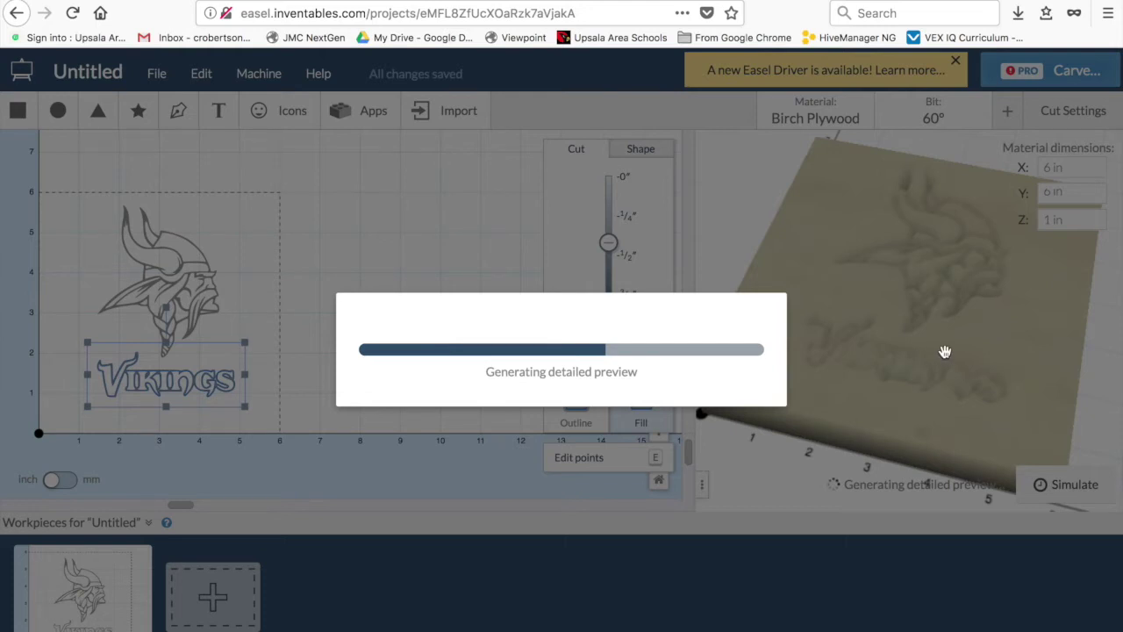
{"action": "scroll", "coordinate": [1011, 350], "scroll_direction": "up", "scroll_amount": 5}
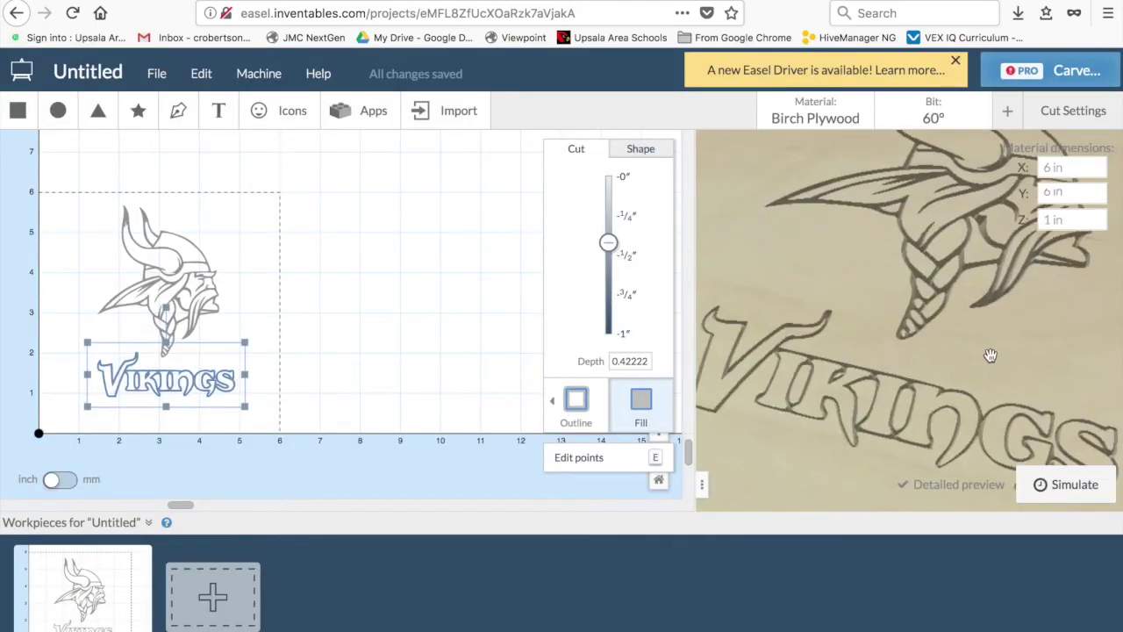
{"action": "scroll", "coordinate": [940, 423], "scroll_direction": "up", "scroll_amount": 3}
{"action": "scroll", "coordinate": [926, 412], "scroll_direction": "down", "scroll_amount": 2}
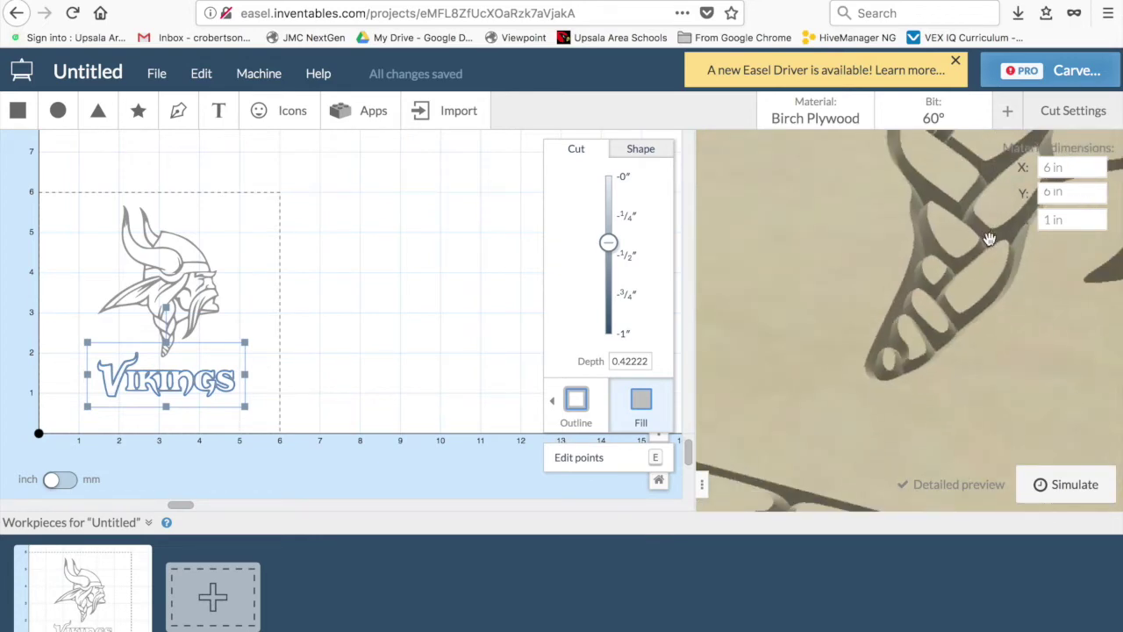
{"action": "left_click_drag", "start_coordinate": [918, 339], "coordinate": [924, 421]}
{"action": "scroll", "coordinate": [883, 413], "scroll_direction": "down", "scroll_amount": 3}
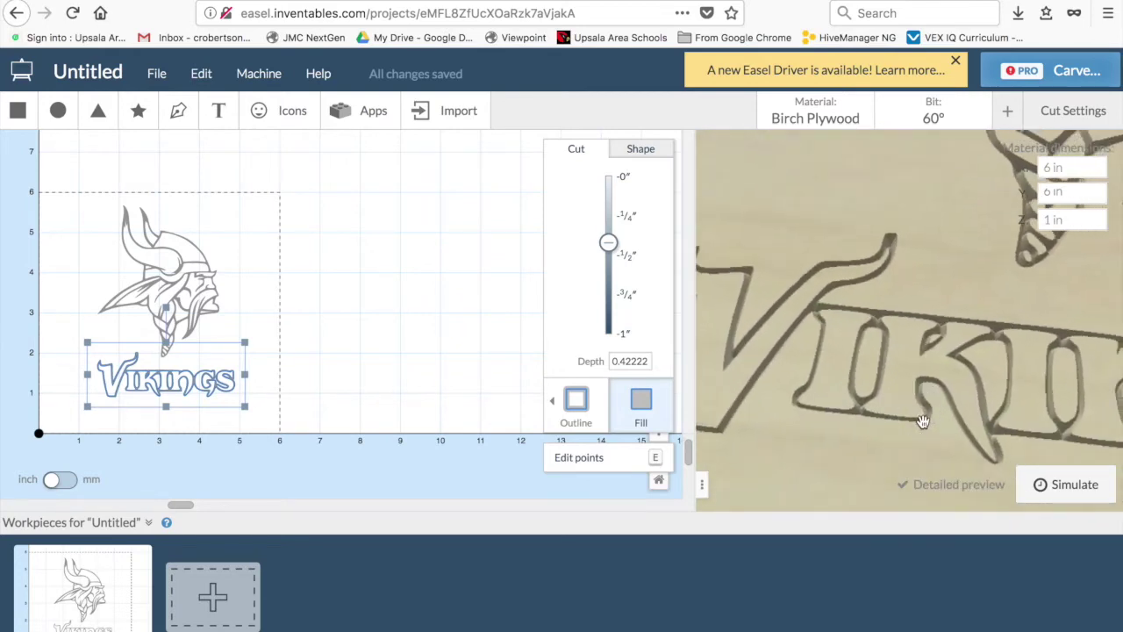
{"action": "left_click", "coordinate": [167, 292]}
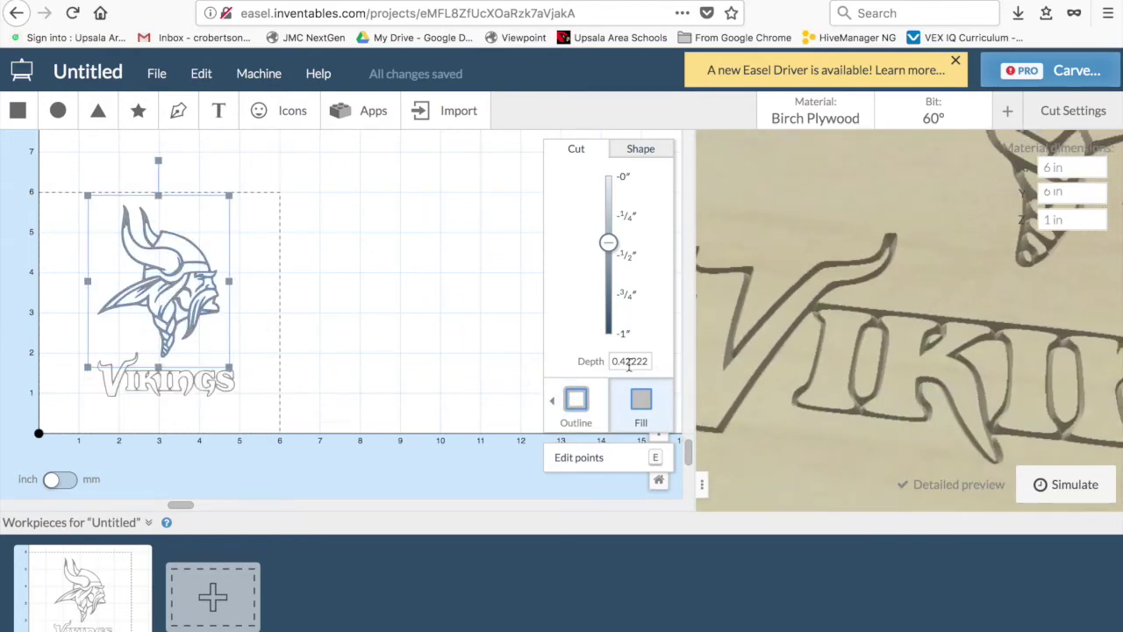
- Reduce the Vikings logo's carve depth to about 0.27 in and generate a detailed preview
{"action": "left_click", "coordinate": [201, 386]}
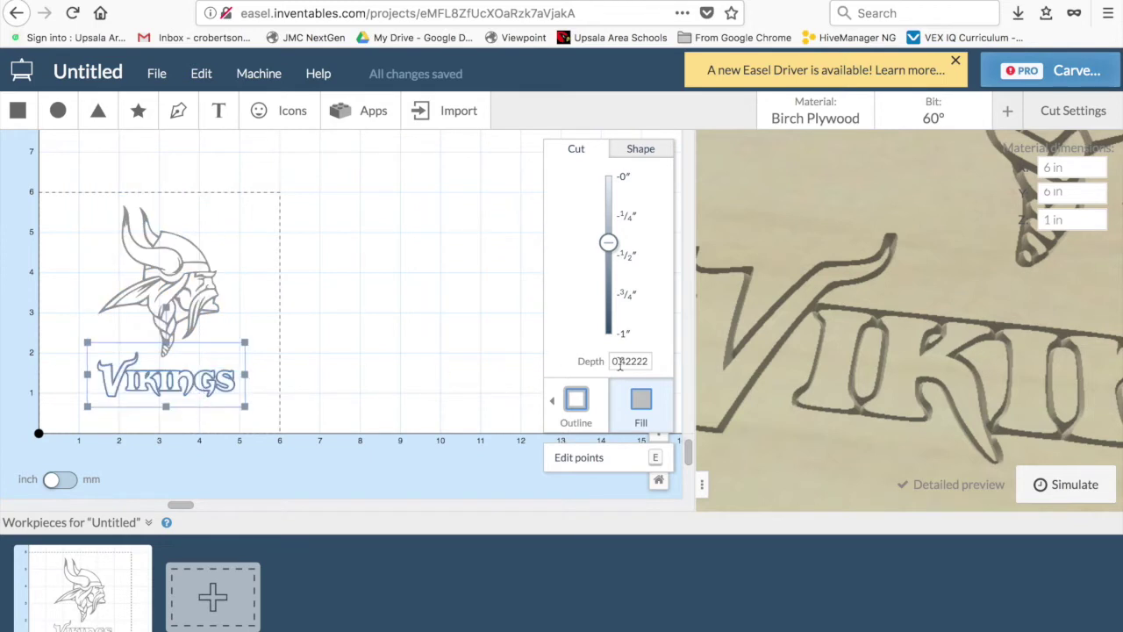
{"action": "left_click_drag", "start_coordinate": [608, 243], "coordinate": [613, 218]}
{"action": "left_click", "coordinate": [202, 295]}
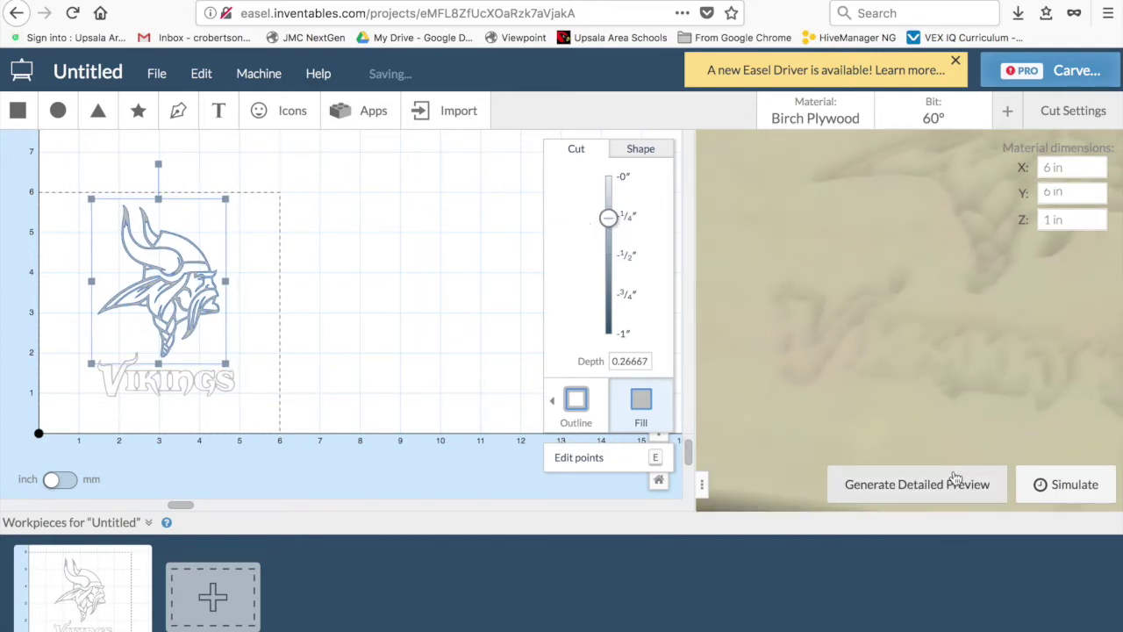
{"action": "left_click", "coordinate": [955, 481]}
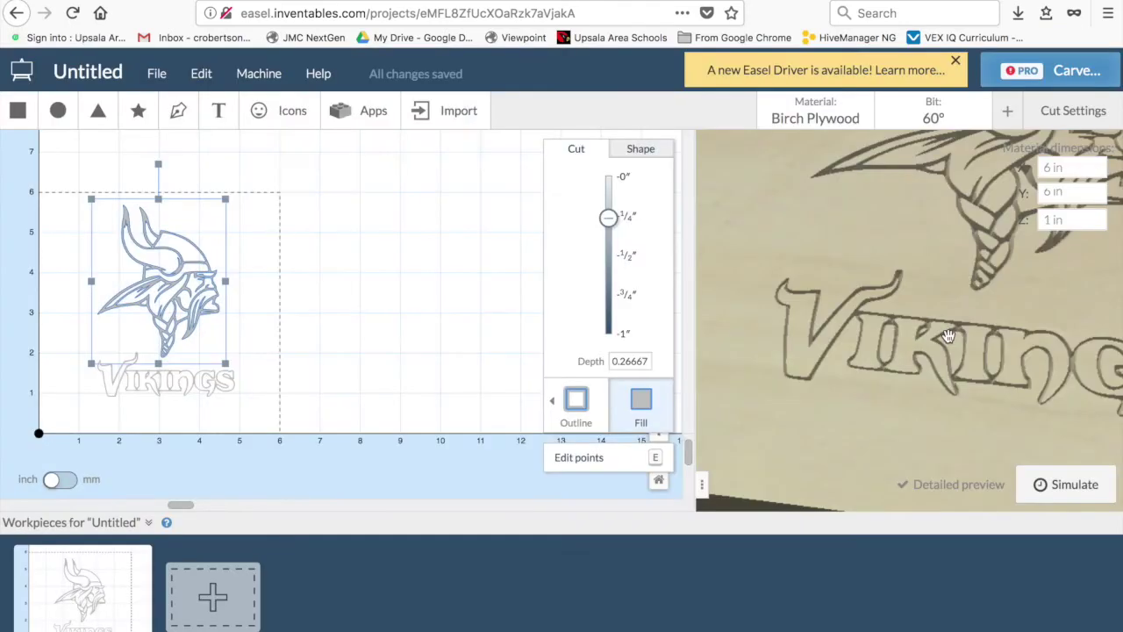
- Orbit and enlarge the detailed 3D preview to inspect the whole logo
{"action": "left_click_drag", "start_coordinate": [974, 362], "coordinate": [913, 378]}
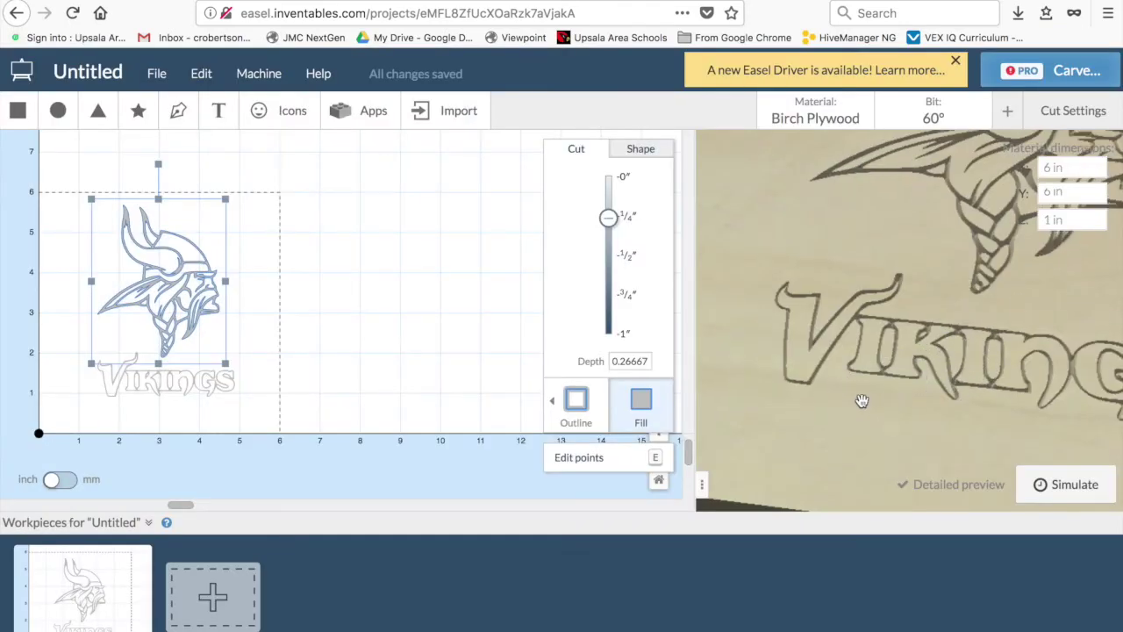
{"action": "left_click_drag", "start_coordinate": [1018, 316], "coordinate": [1004, 299]}
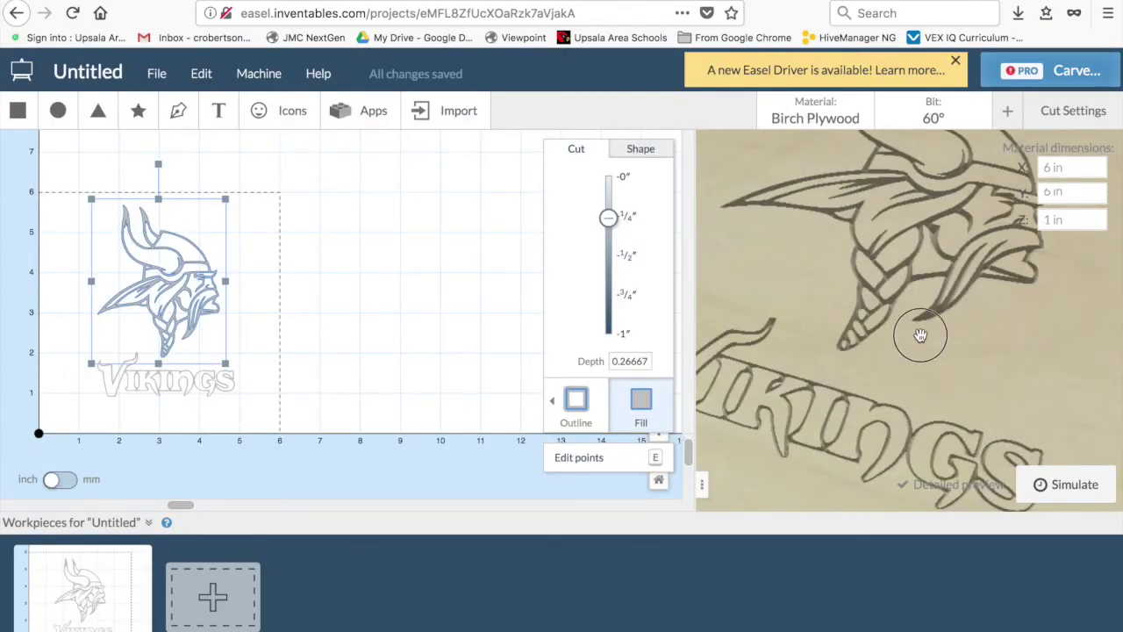
{"action": "left_click_drag", "start_coordinate": [921, 335], "coordinate": [1011, 363]}
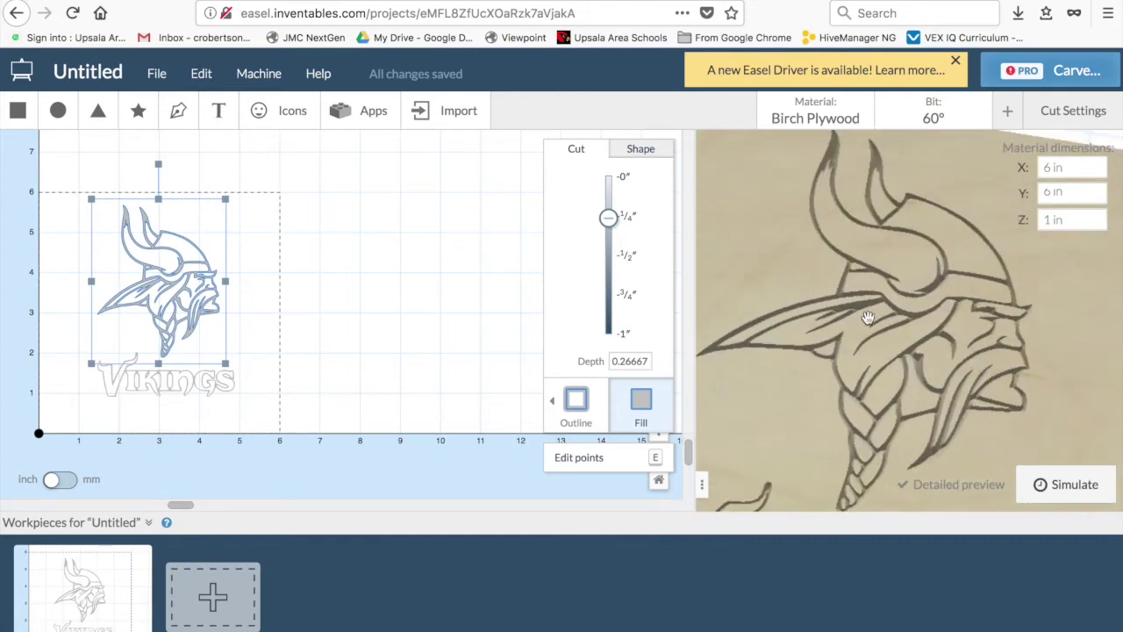
{"action": "scroll", "coordinate": [883, 446], "scroll_direction": "down", "scroll_amount": 5}
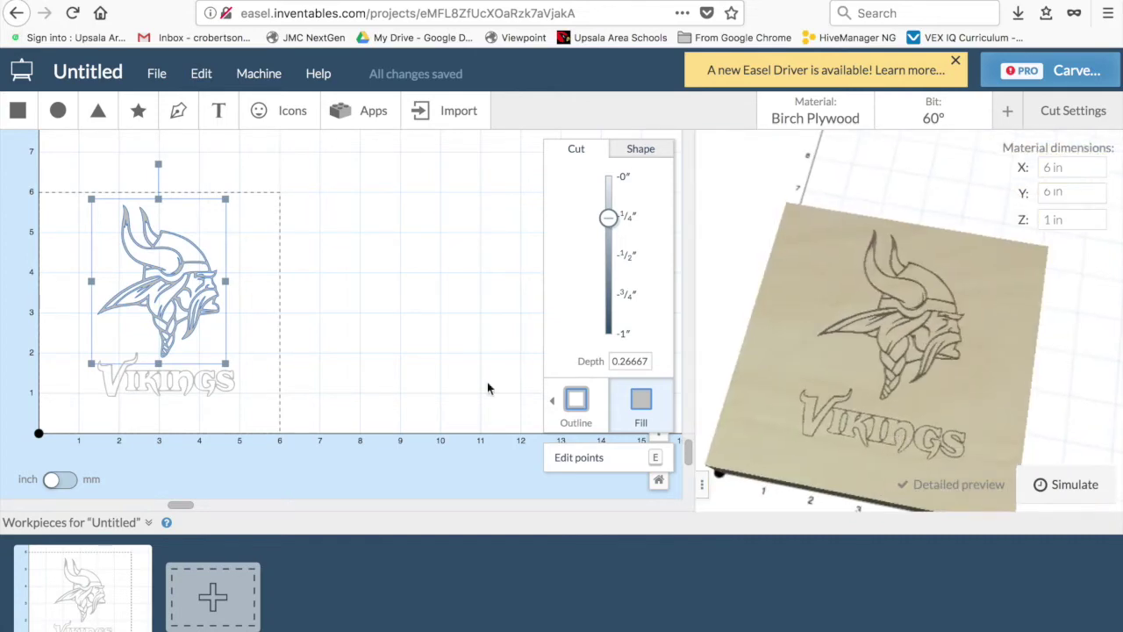
{"action": "left_click", "coordinate": [531, 477]}
{"action": "left_click_drag", "start_coordinate": [702, 480], "coordinate": [556, 471]}
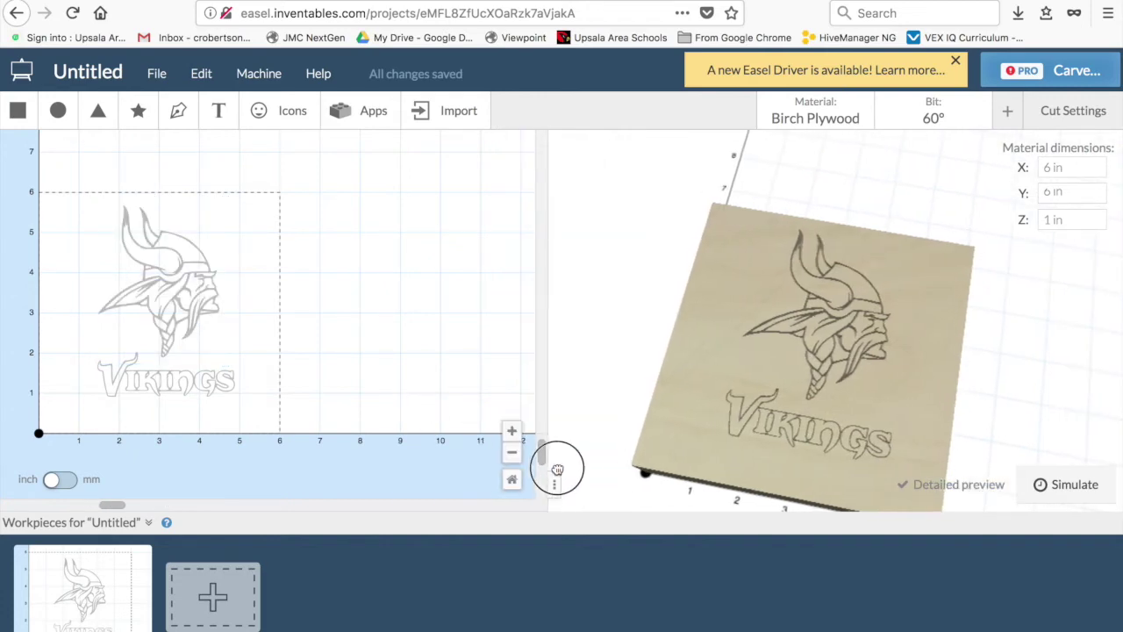
{"action": "left_click", "coordinate": [446, 112]}
- Upload beaver2.png into the Image Trace tool
{"action": "left_click", "coordinate": [453, 226]}
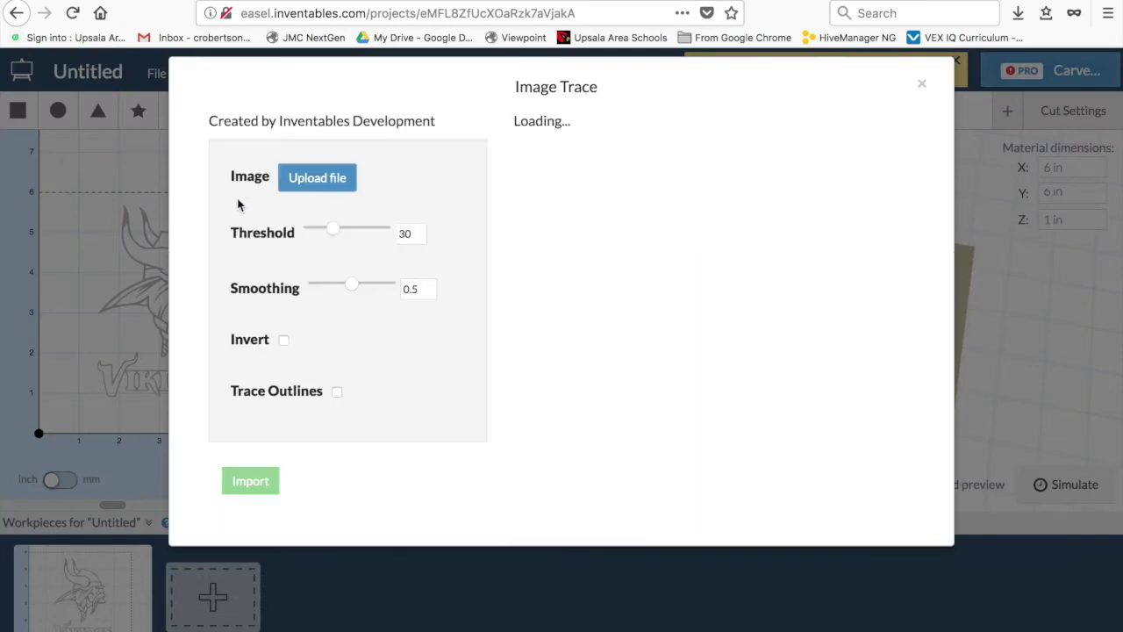
{"action": "left_click", "coordinate": [315, 178]}
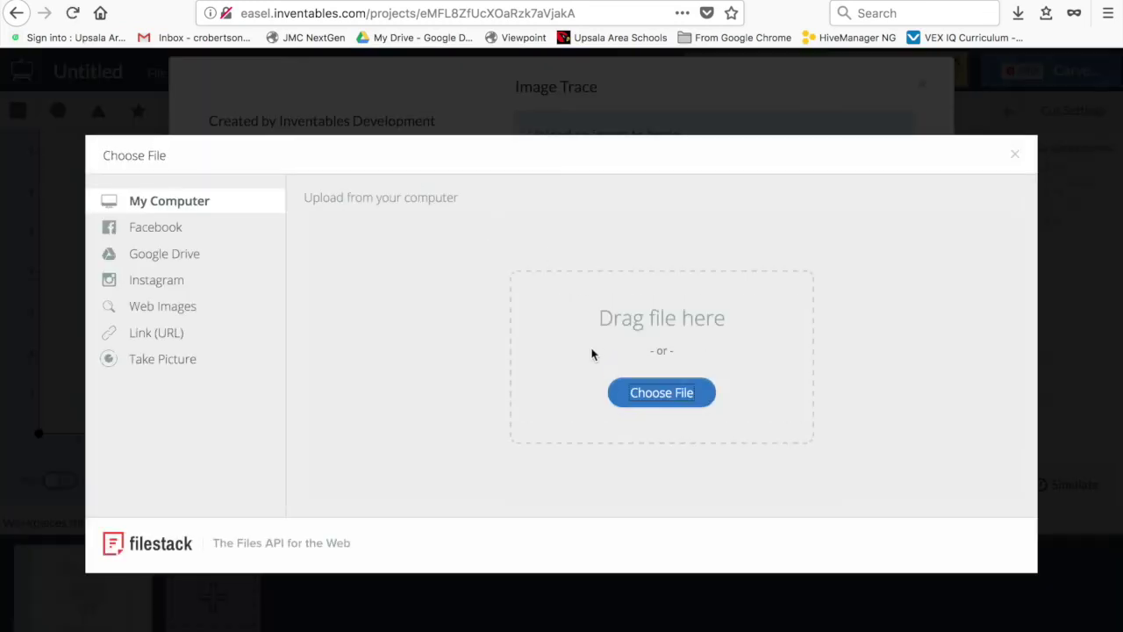
{"action": "left_click", "coordinate": [663, 391]}
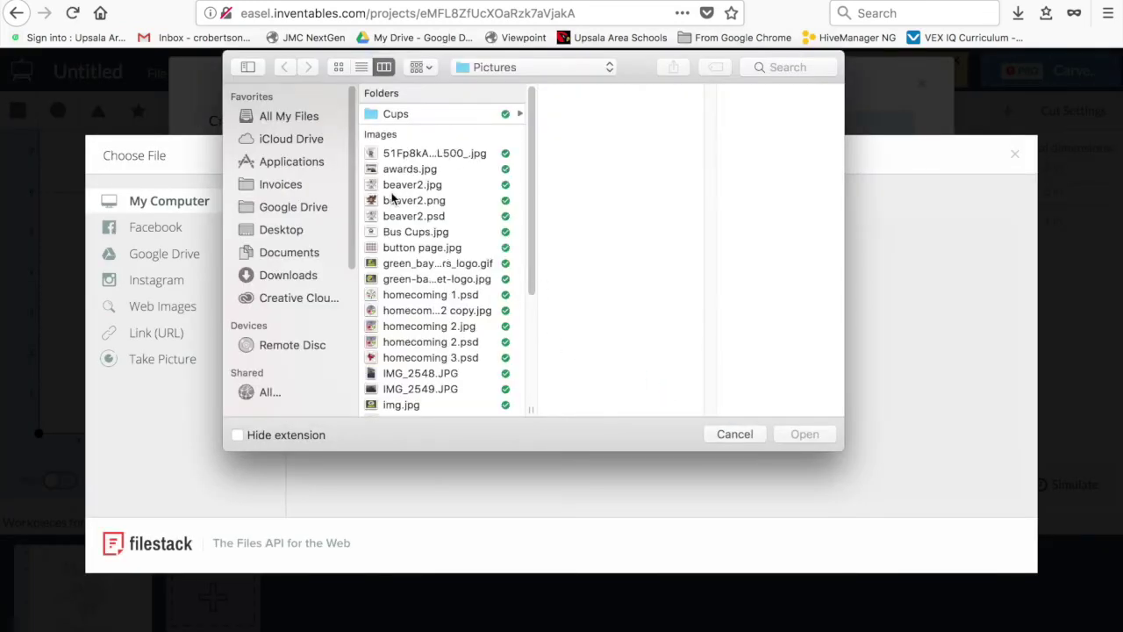
{"action": "left_click", "coordinate": [440, 203]}
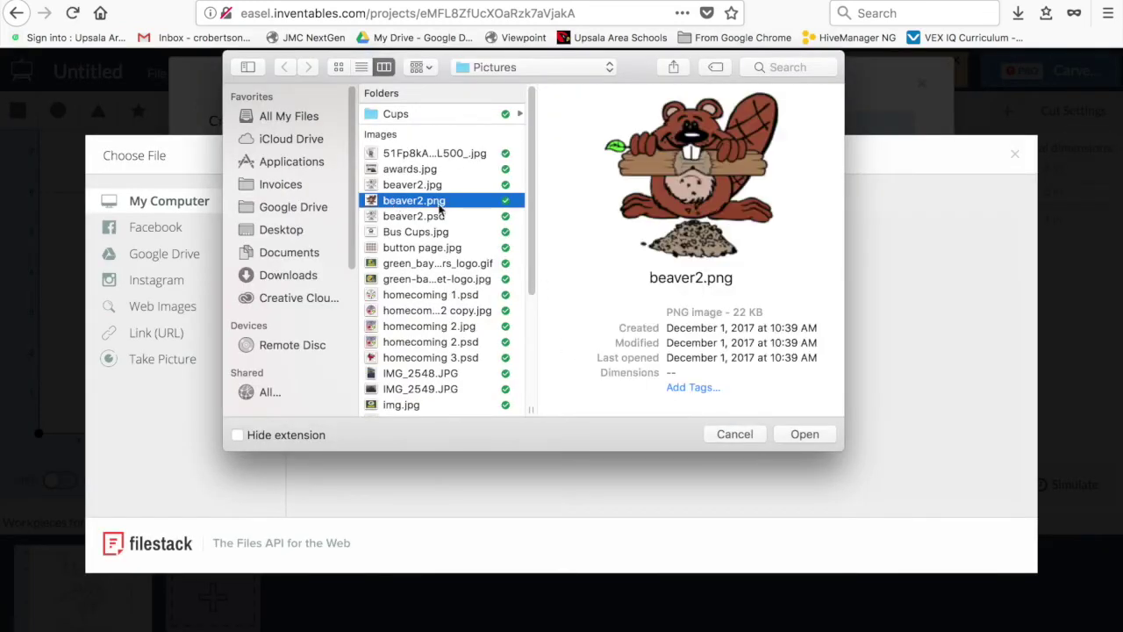
{"action": "left_click", "coordinate": [804, 435]}
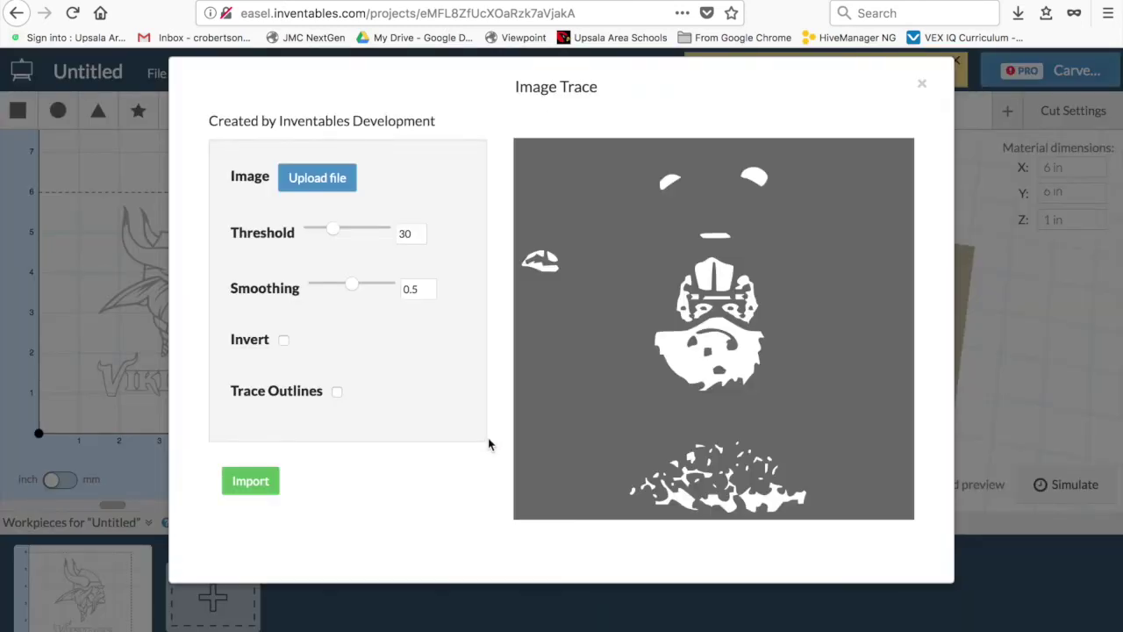
- Trace the beaver as outlines only, with threshold 4 and smoothing 0.9
{"action": "left_click", "coordinate": [284, 341]}
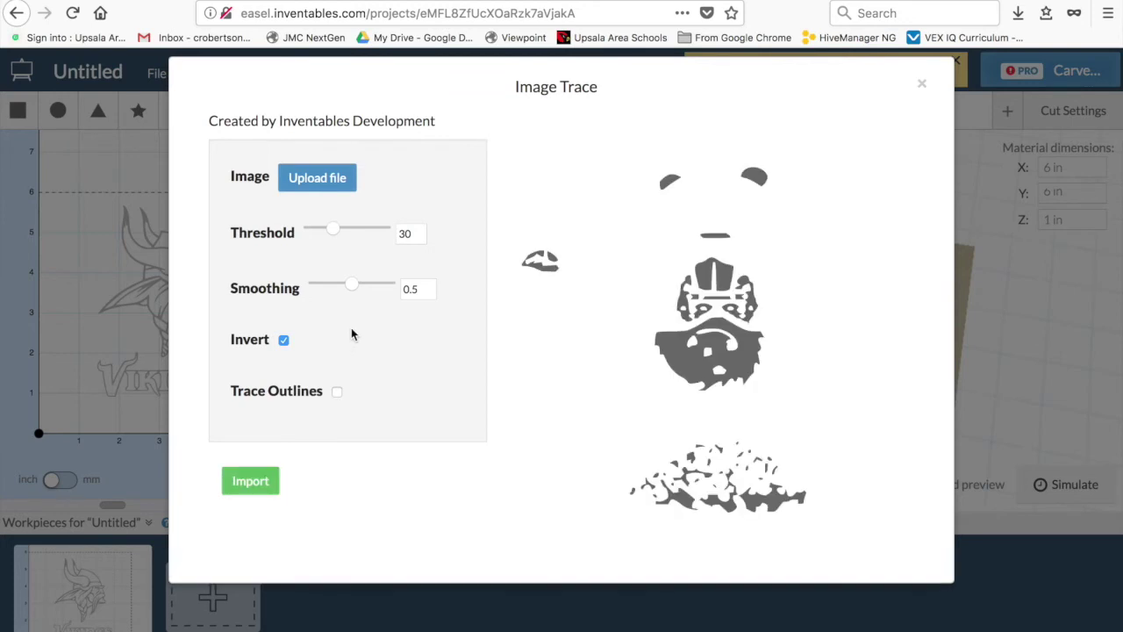
{"action": "left_click", "coordinate": [284, 340]}
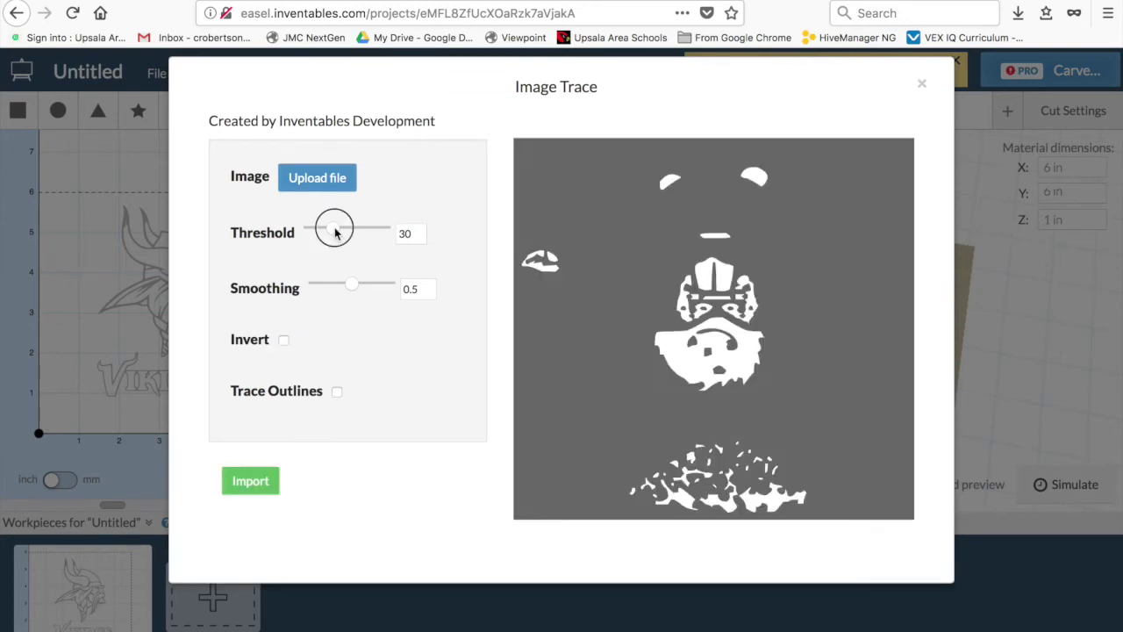
{"action": "left_click_drag", "start_coordinate": [329, 229], "coordinate": [321, 232]}
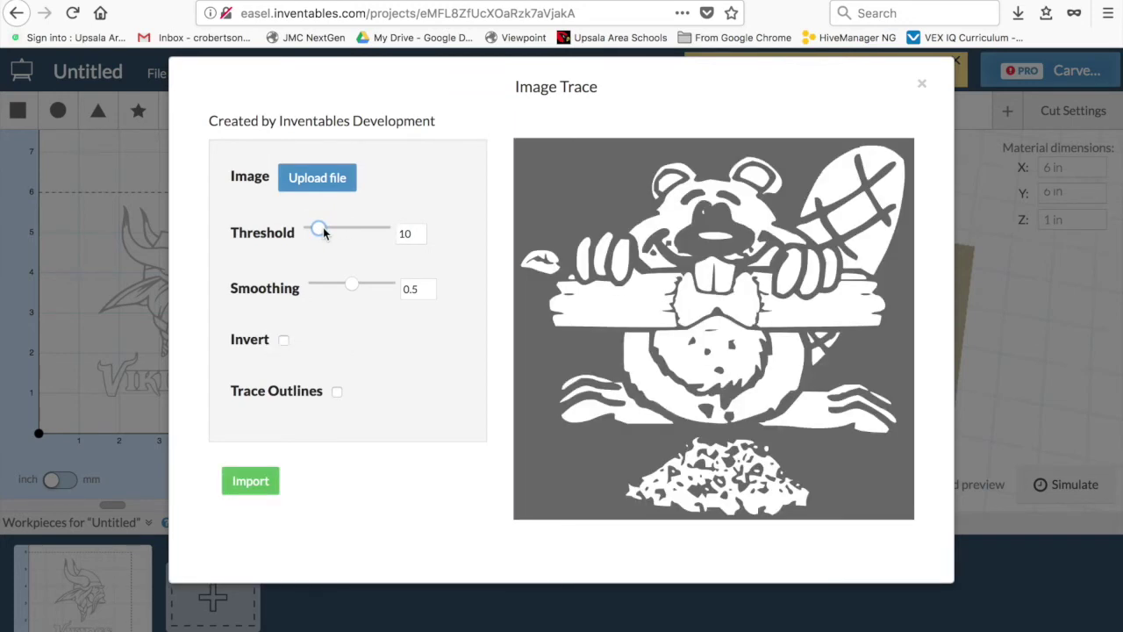
{"action": "left_click", "coordinate": [284, 342]}
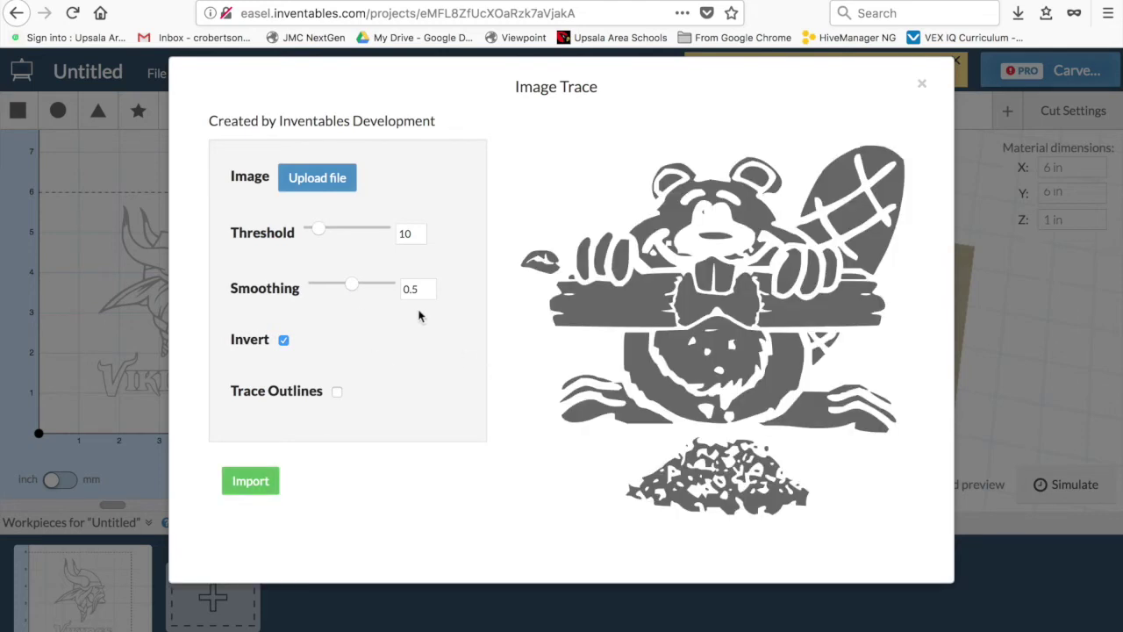
{"action": "left_click", "coordinate": [337, 393]}
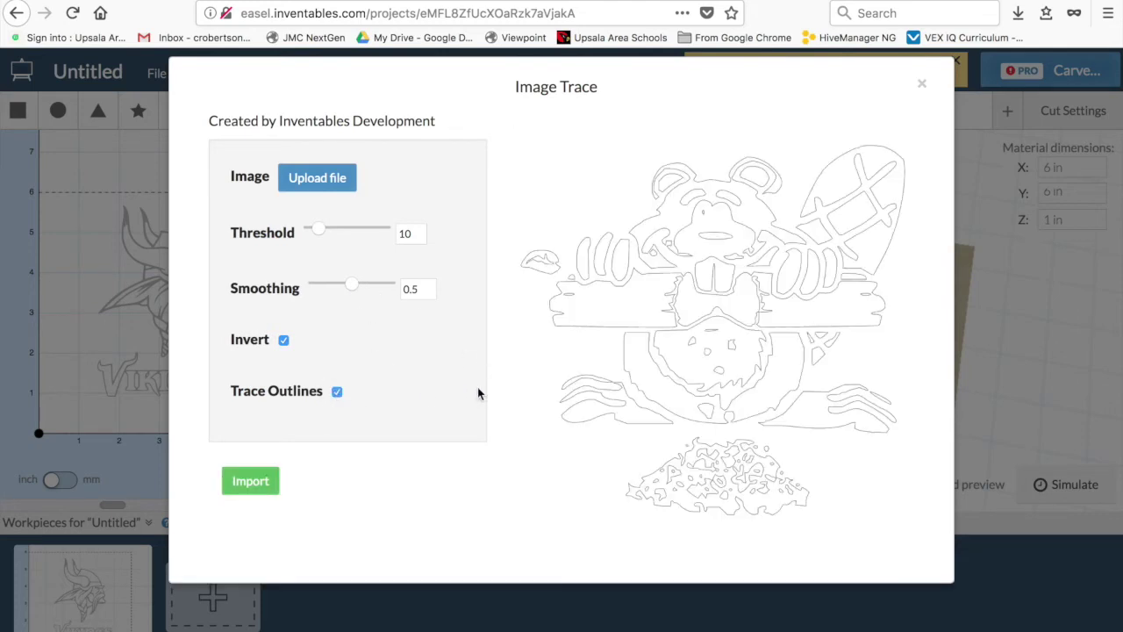
{"action": "left_click", "coordinate": [284, 341]}
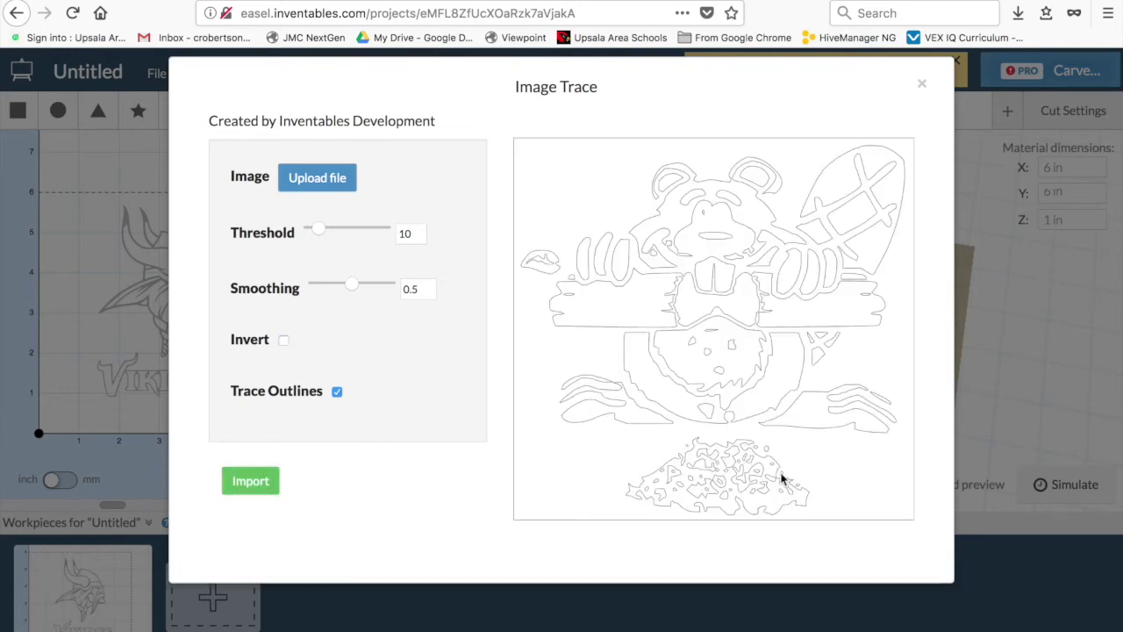
{"action": "left_click_drag", "start_coordinate": [351, 284], "coordinate": [379, 285]}
{"action": "mouse_move", "coordinate": [314, 227]}
{"action": "left_mouse_down"}
{"action": "mouse_move", "coordinate": [335, 227]}
{"action": "mouse_move", "coordinate": [309, 230]}
{"action": "left_mouse_up"}
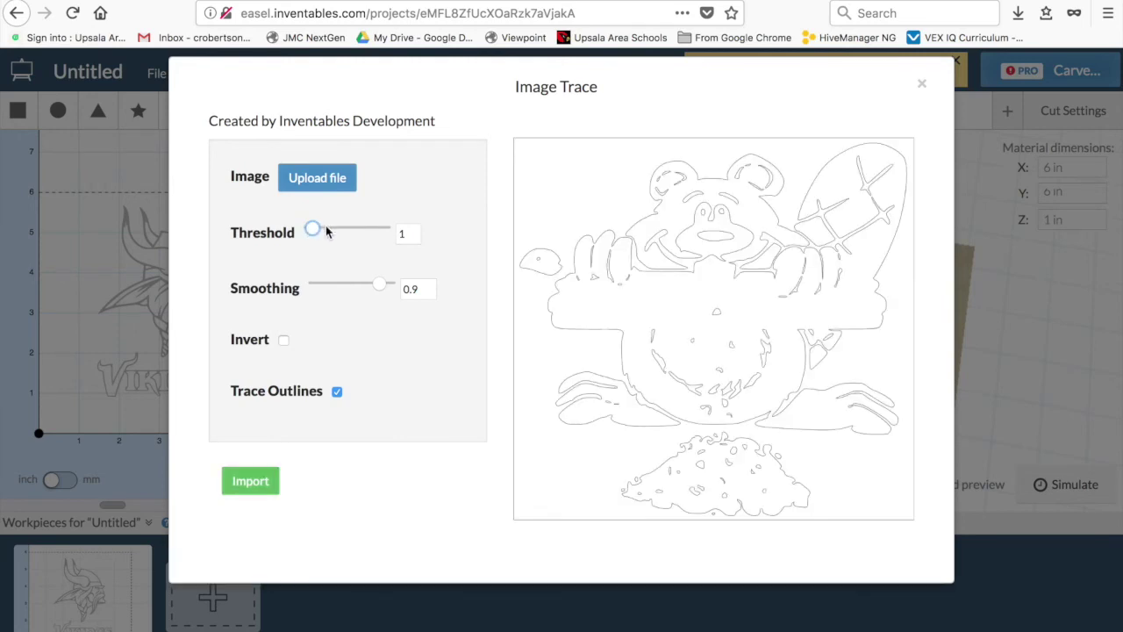
{"action": "left_click_drag", "start_coordinate": [313, 231], "coordinate": [316, 231]}
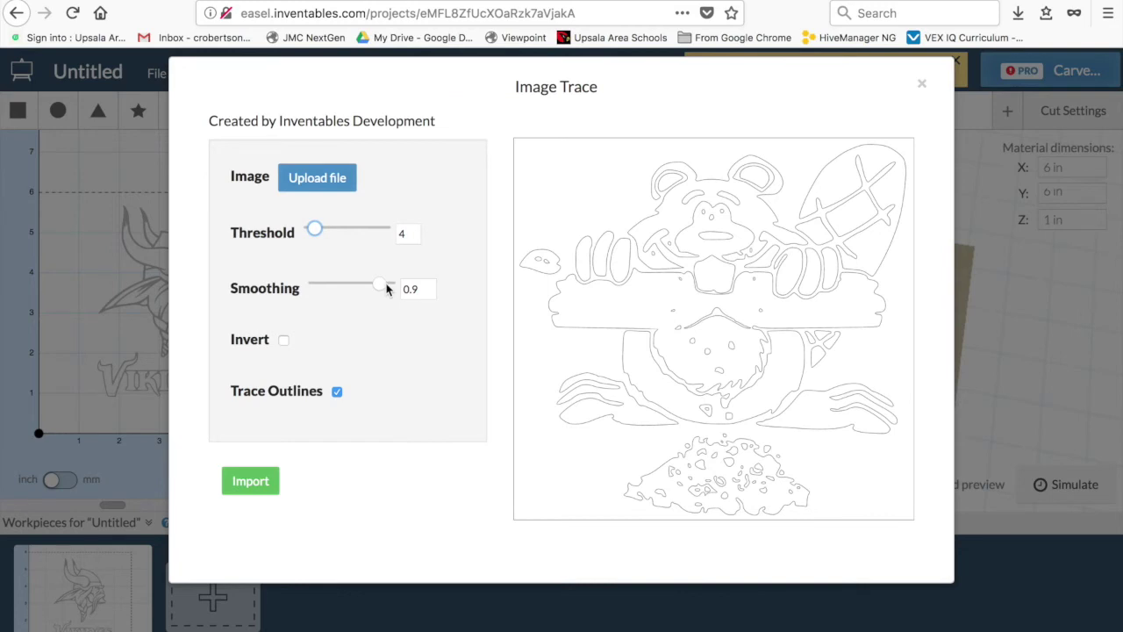
{"action": "left_click", "coordinate": [283, 341]}
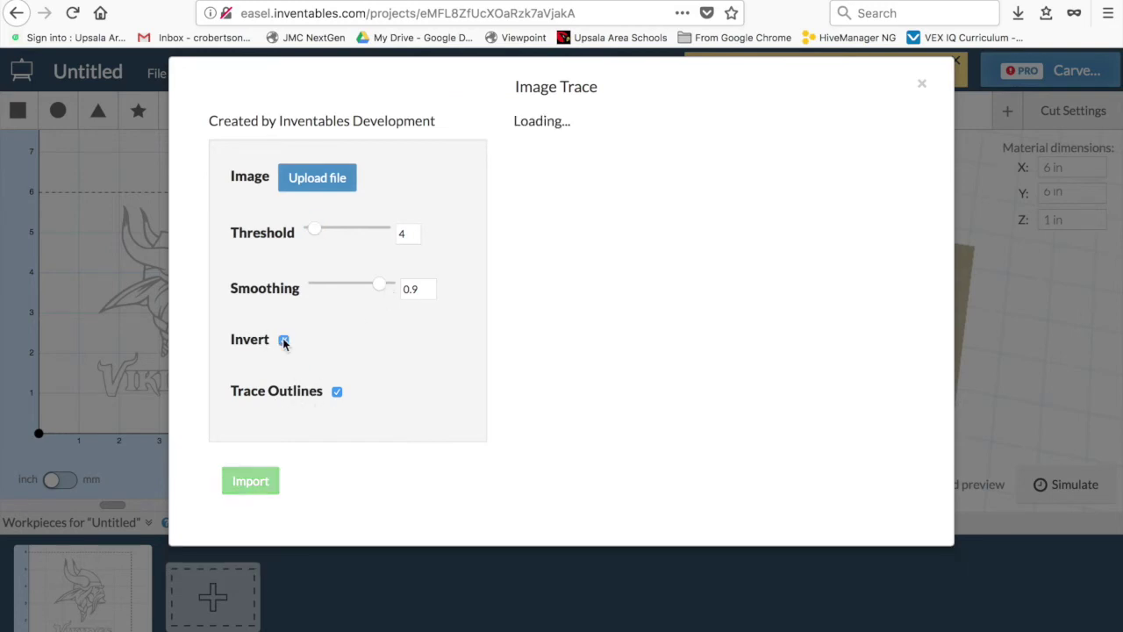
- Import the uninverted beaver outline at 0.1 in cut depth and move it clear of the logo
{"action": "left_click", "coordinate": [284, 341]}
{"action": "left_click", "coordinate": [264, 481]}
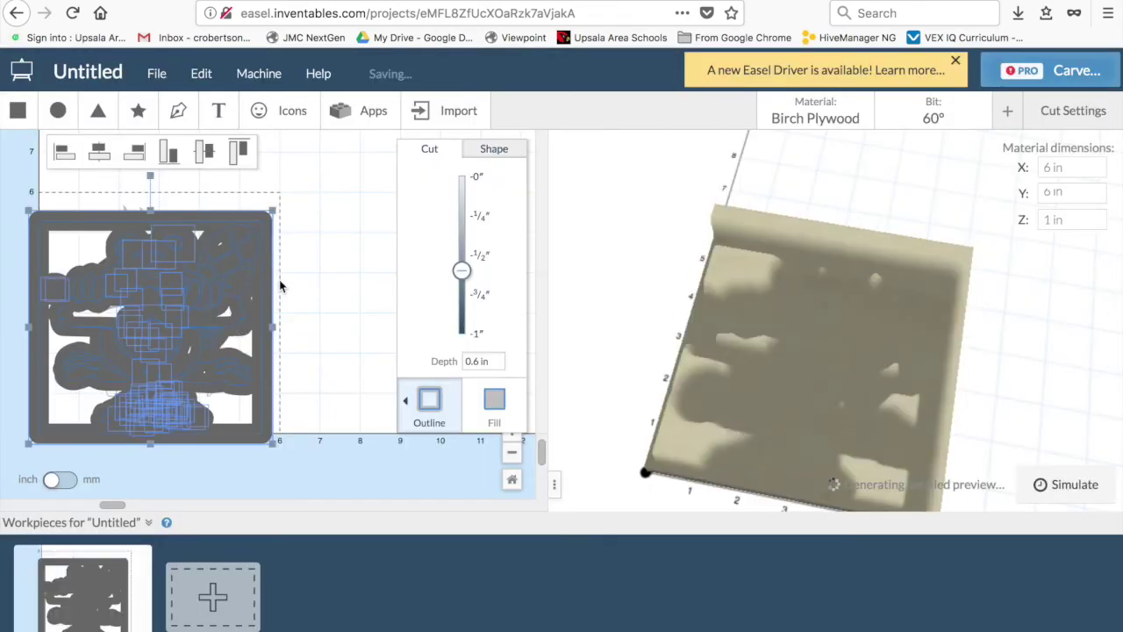
{"action": "left_click_drag", "start_coordinate": [461, 270], "coordinate": [471, 195]}
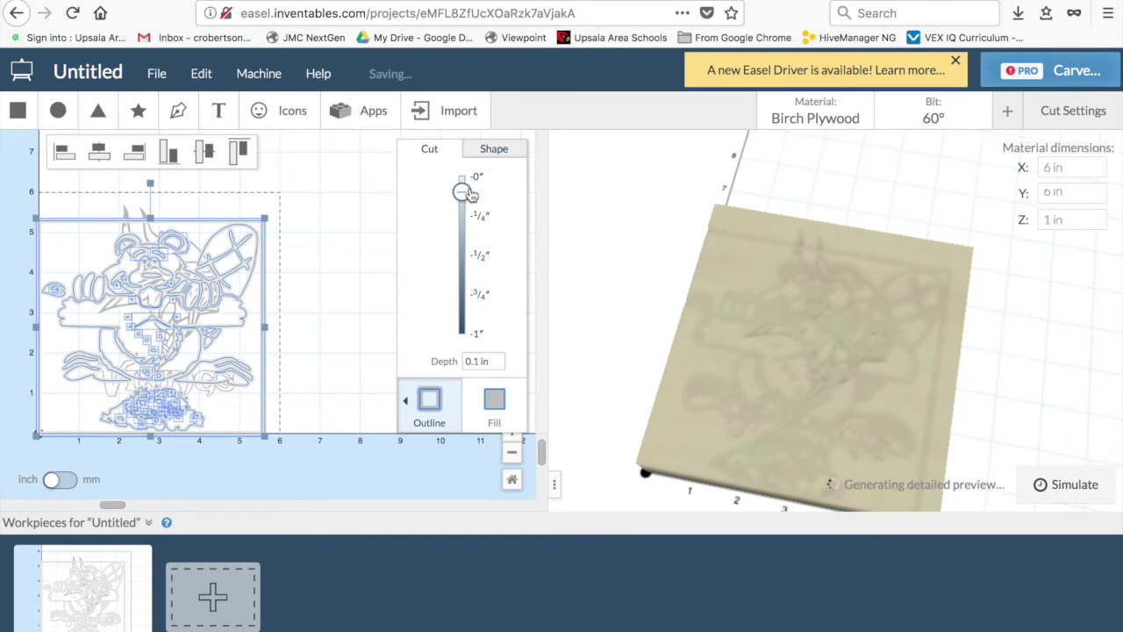
{"action": "scroll", "coordinate": [781, 426], "scroll_direction": "up", "scroll_amount": 3}
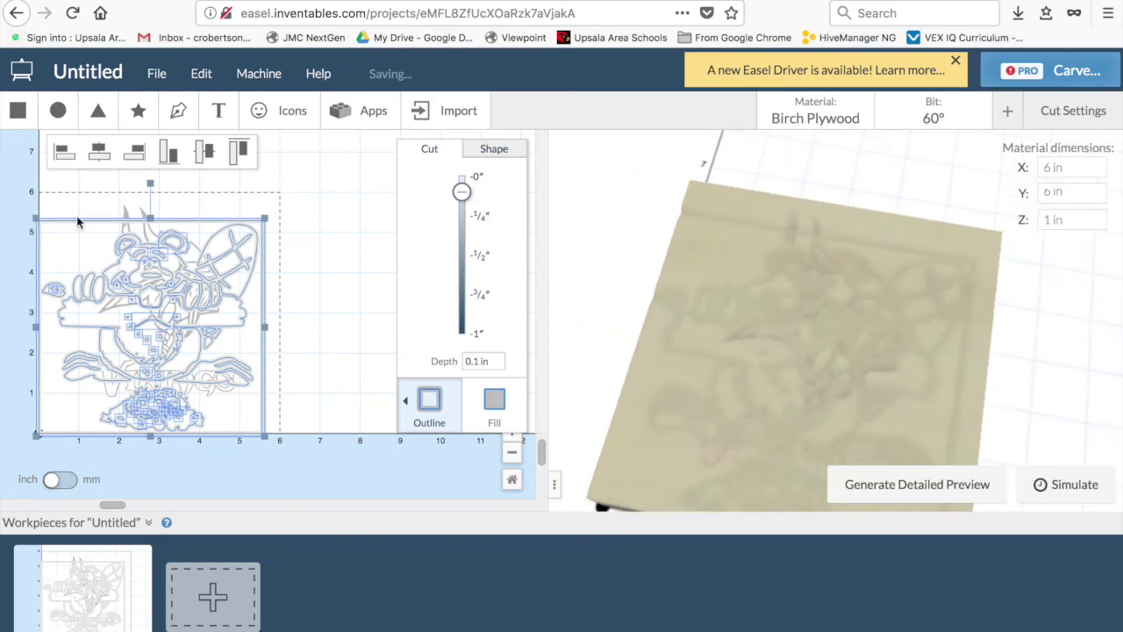
{"action": "left_click_drag", "start_coordinate": [256, 315], "coordinate": [485, 299]}
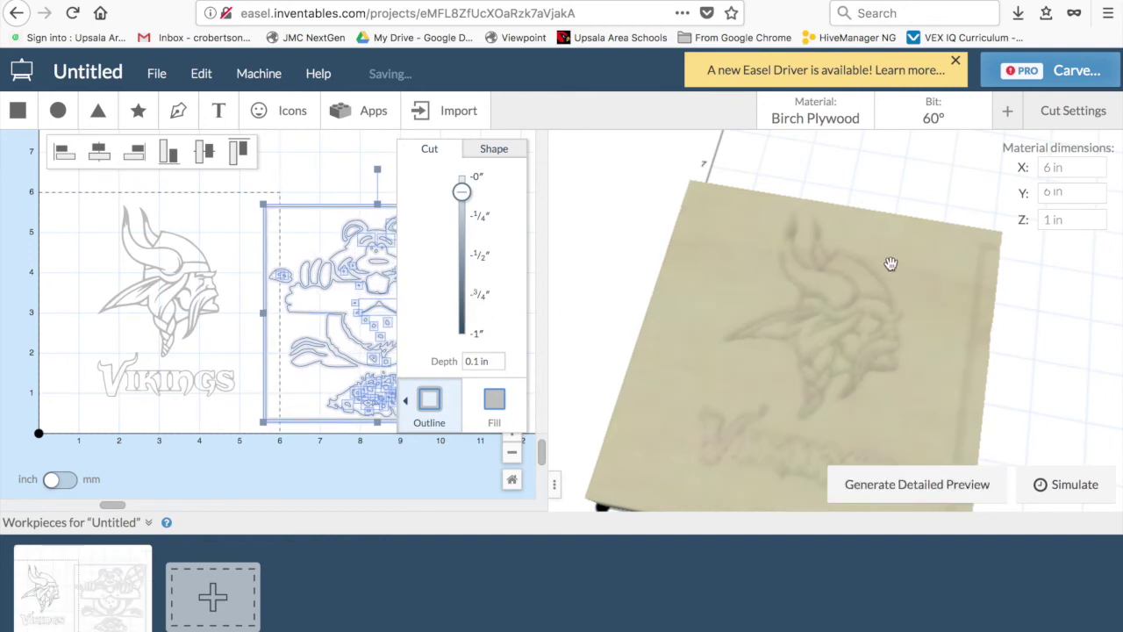
- Place the beaver right of the logo, widen the material to 20 in, and generate a detailed preview
{"action": "left_click_drag", "start_coordinate": [1067, 194], "coordinate": [1040, 168]}
{"action": "type", "text": "20"}
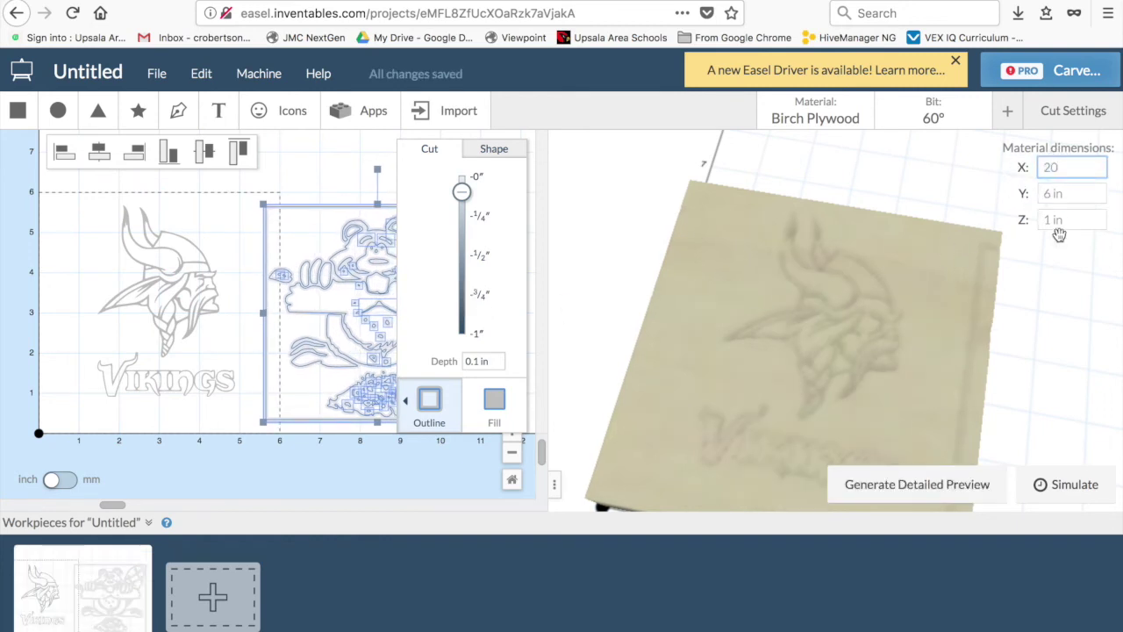
{"action": "left_click", "coordinate": [1069, 199]}
{"action": "left_click_drag", "start_coordinate": [951, 391], "coordinate": [942, 457]}
{"action": "left_click", "coordinate": [941, 487]}
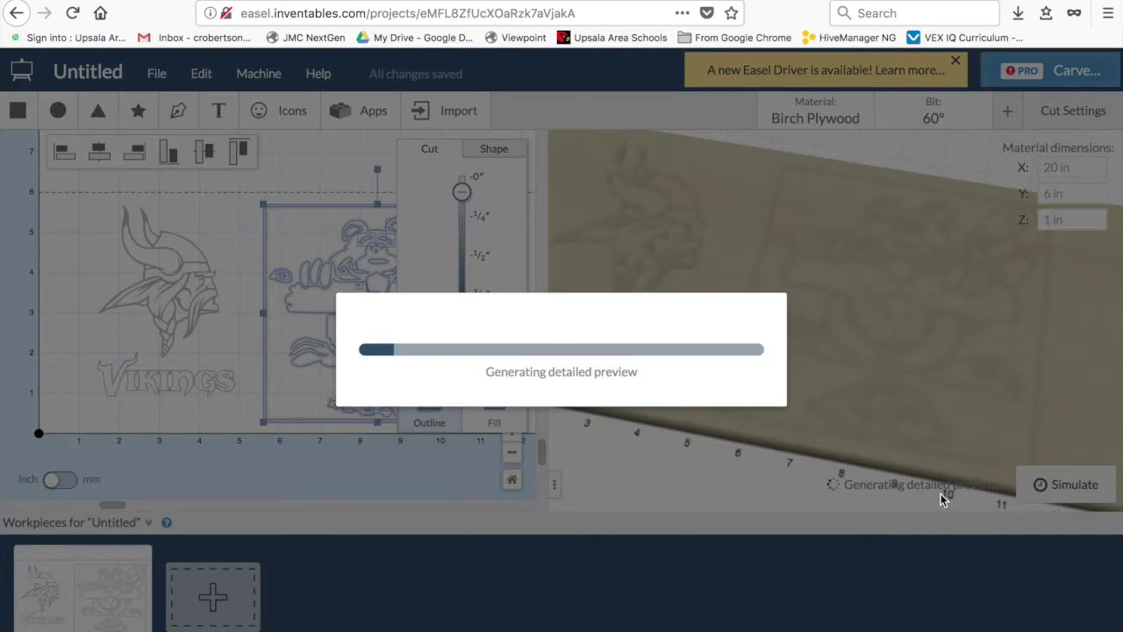
- Rotate and zoom the finished detailed preview to inspect the shallow beaver carving
{"action": "left_click", "coordinate": [864, 0]}
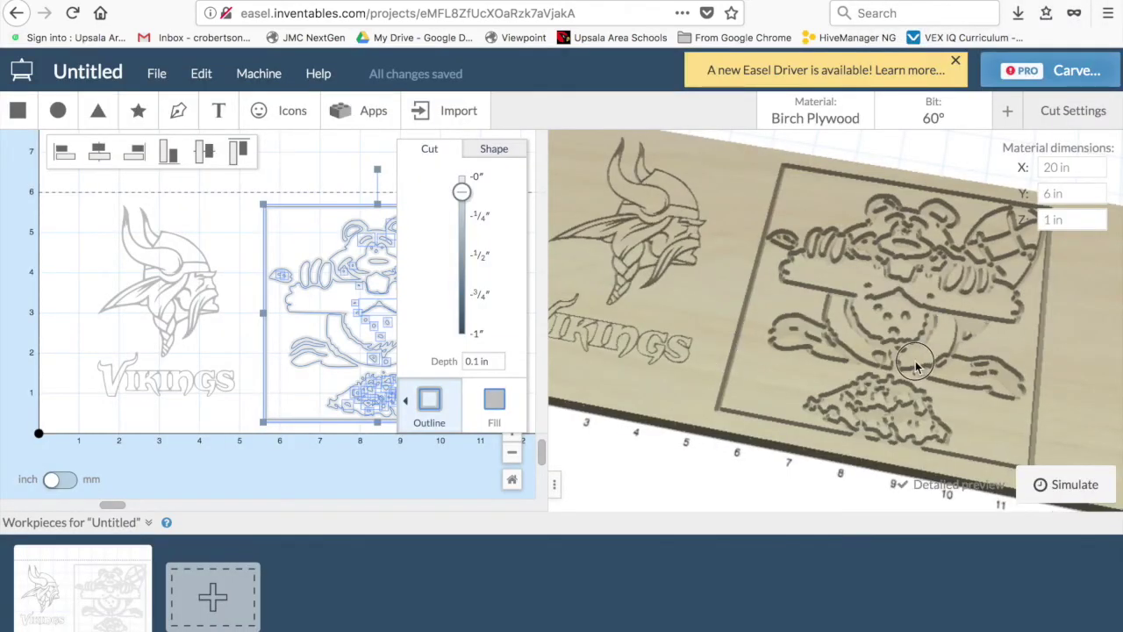
{"action": "left_click_drag", "start_coordinate": [908, 360], "coordinate": [846, 353]}
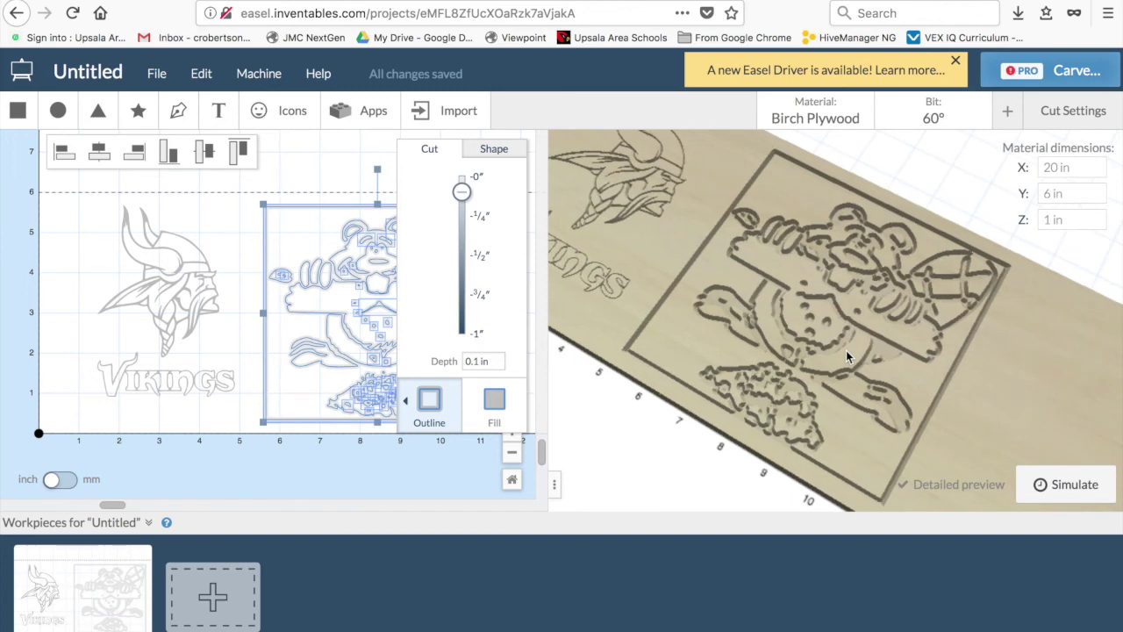
{"action": "scroll", "coordinate": [846, 354], "scroll_direction": "up", "scroll_amount": 6}
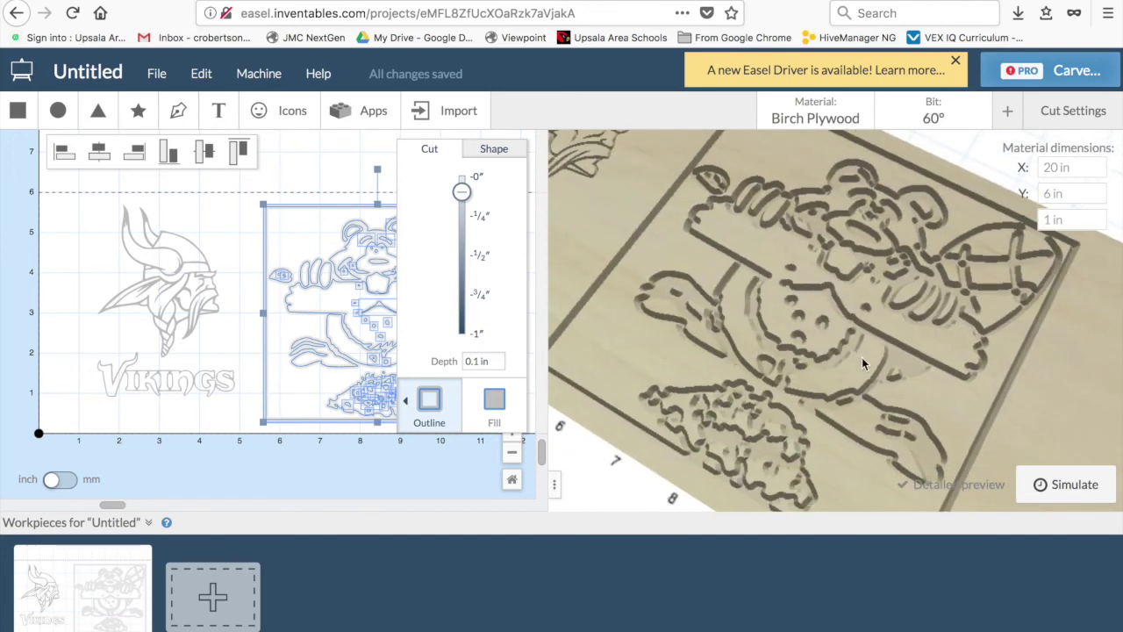
{"action": "left_click_drag", "start_coordinate": [874, 434], "coordinate": [797, 358]}
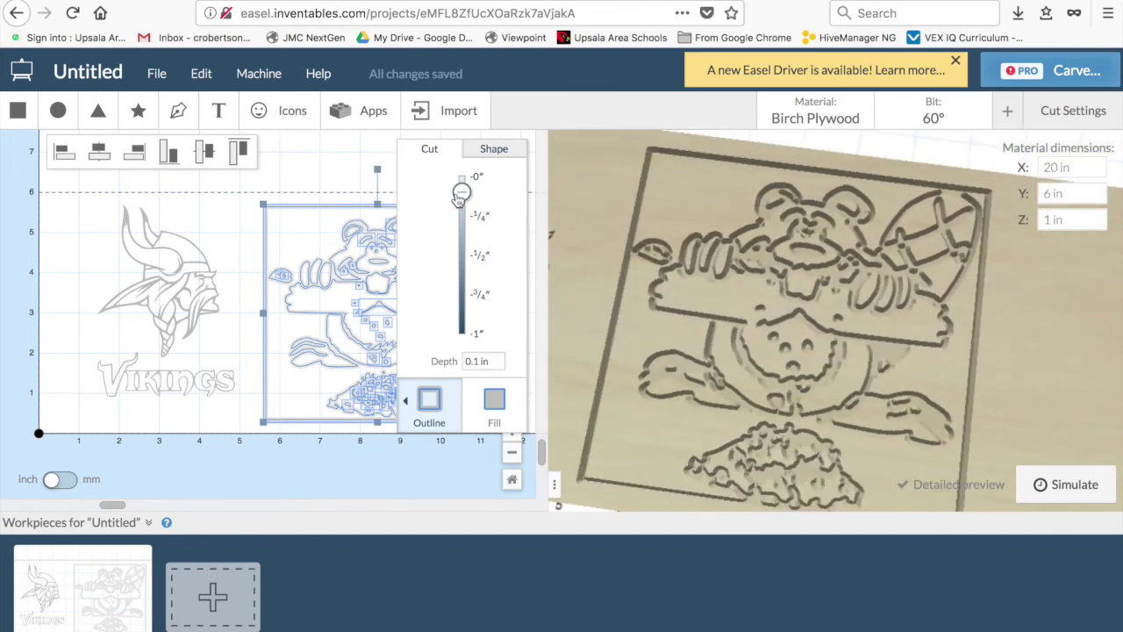
- Set the beaver's cut depth to 0.07222 in and regenerate the detailed preview
{"action": "left_click", "coordinate": [469, 231]}
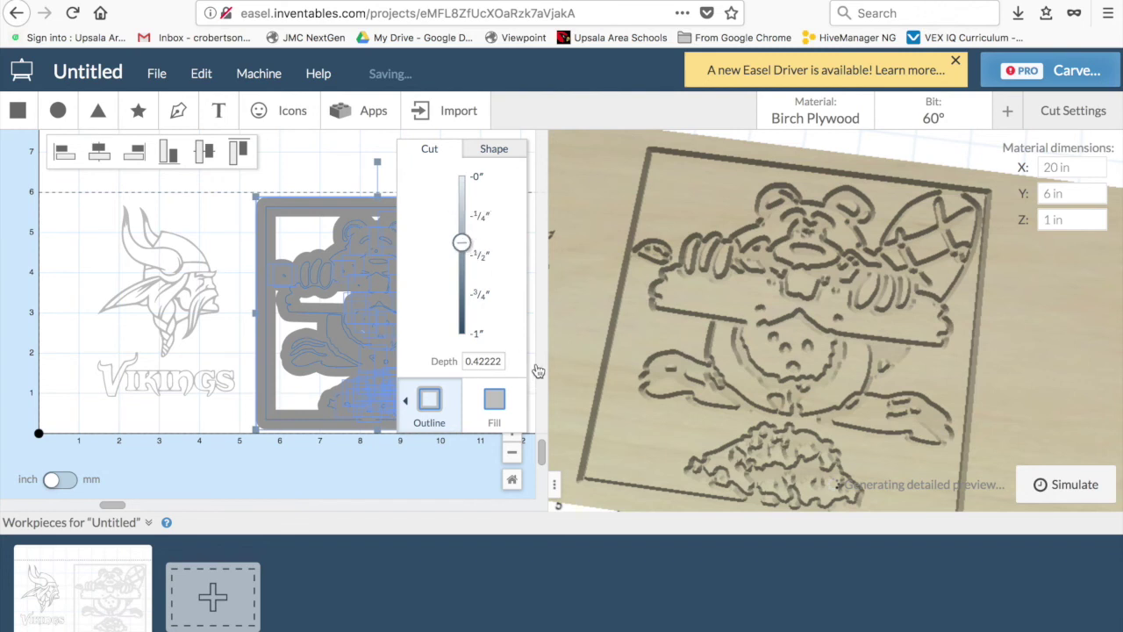
{"action": "key", "text": "Up"}
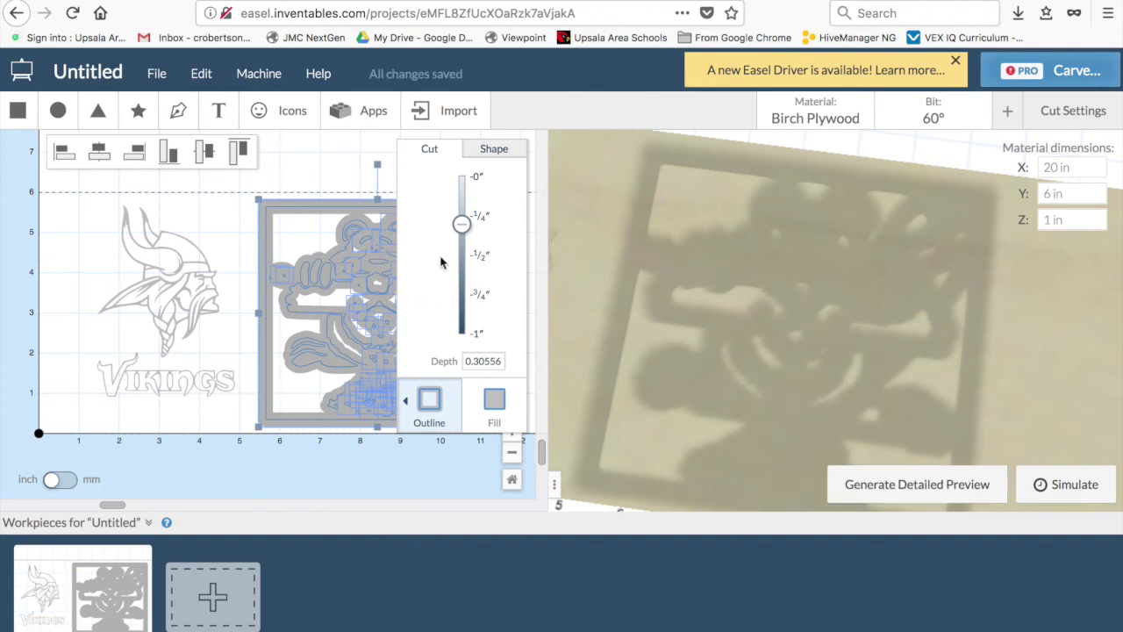
{"action": "left_click_drag", "start_coordinate": [464, 224], "coordinate": [467, 188]}
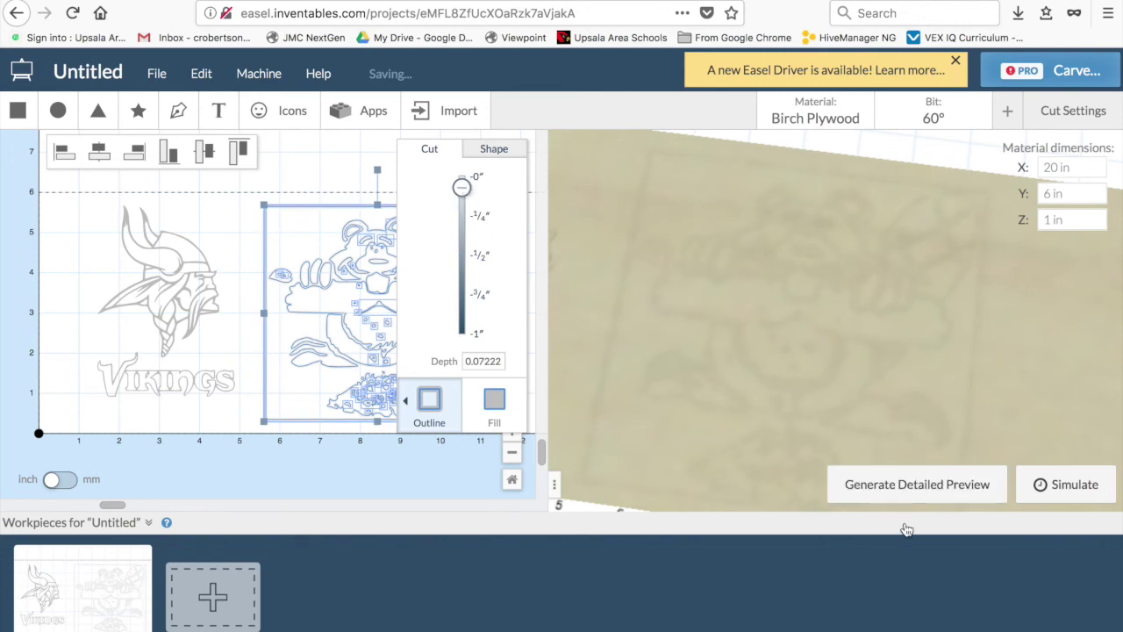
{"action": "left_click", "coordinate": [928, 490]}
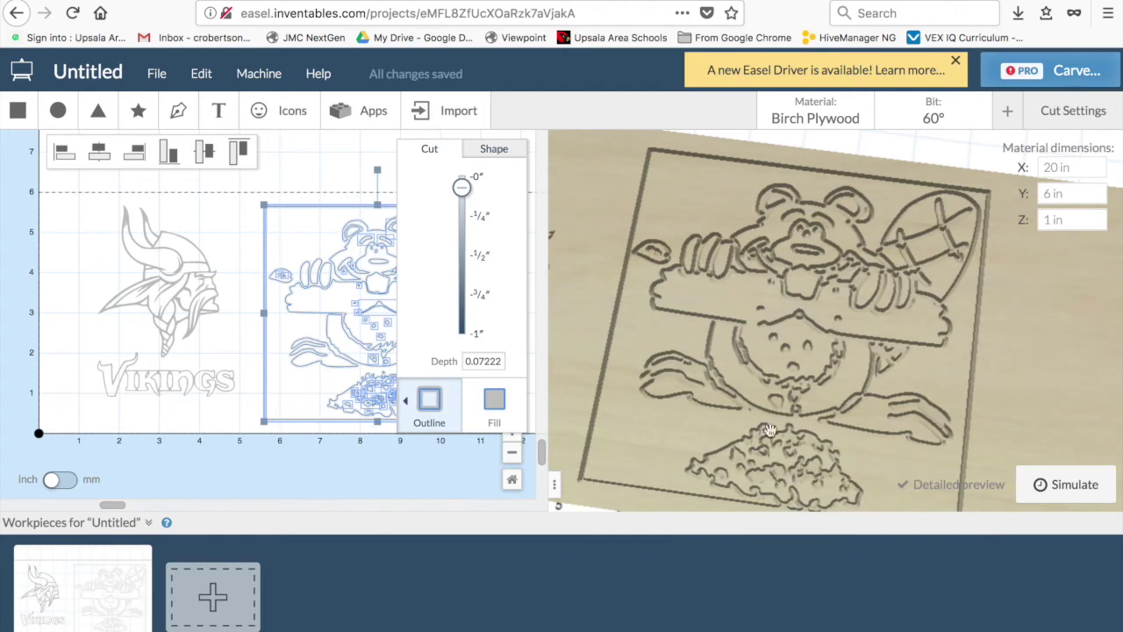
{"action": "left_click_drag", "start_coordinate": [805, 445], "coordinate": [728, 391]}
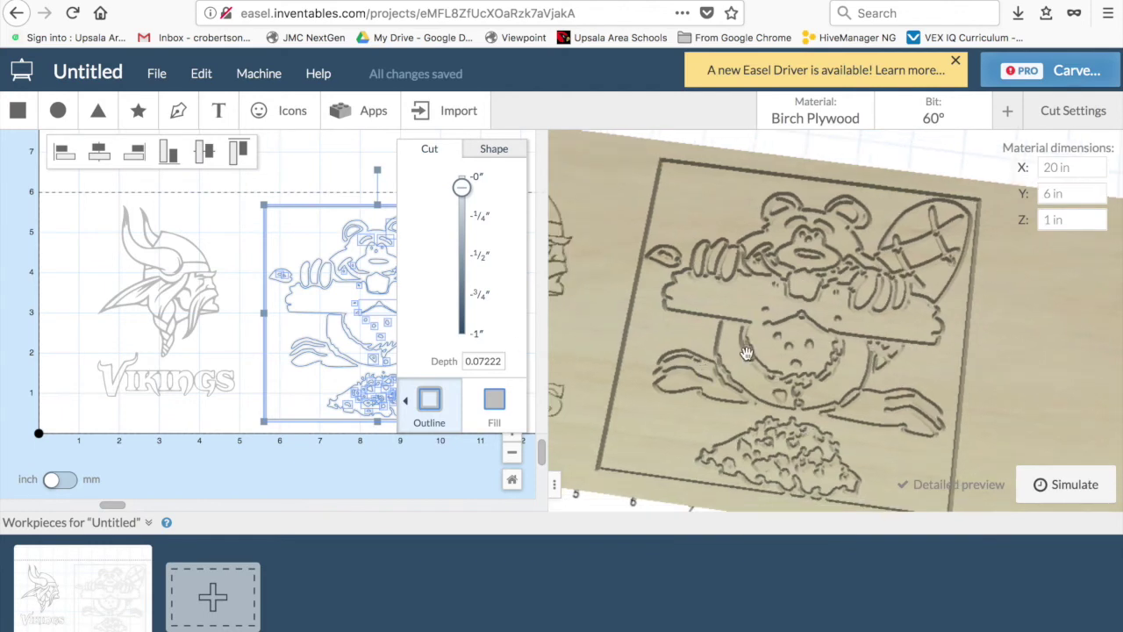
{"action": "left_click_drag", "start_coordinate": [747, 353], "coordinate": [794, 421]}
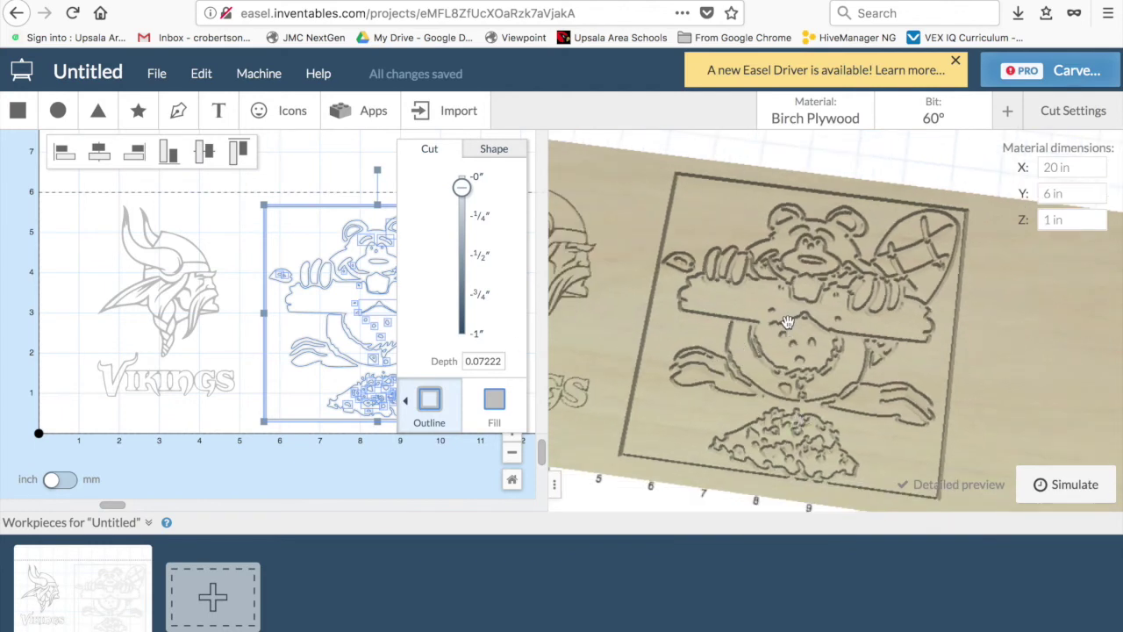
{"action": "scroll", "coordinate": [788, 322], "scroll_direction": "down", "scroll_amount": 2}
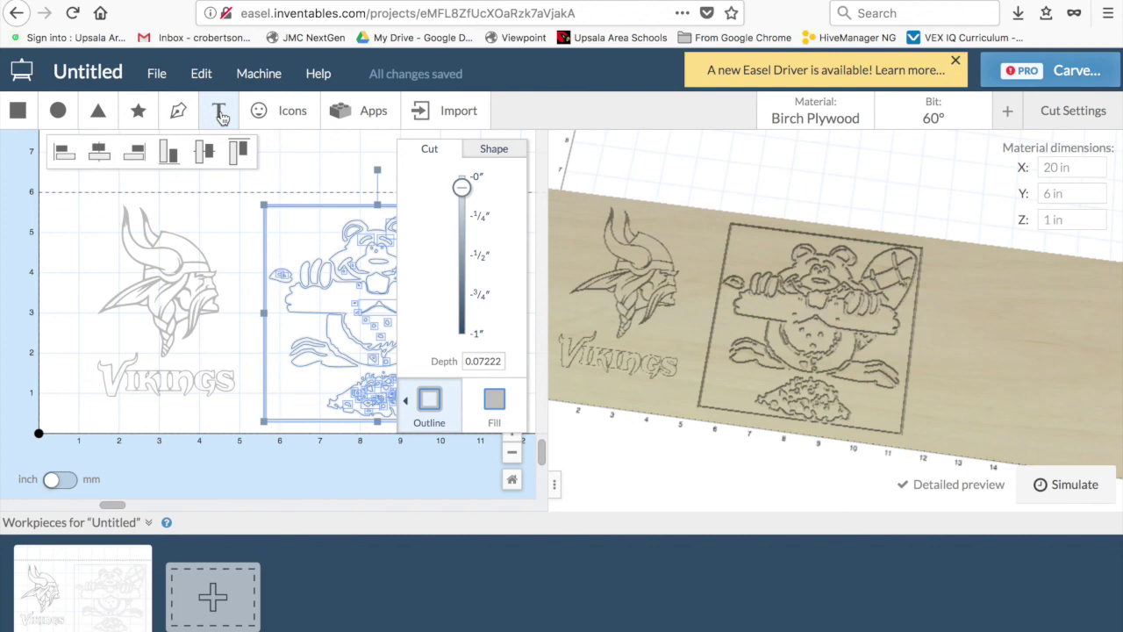
- Change the project title from Untitled to 'Sign Making' and confirm the new name
{"action": "left_click", "coordinate": [107, 76]}
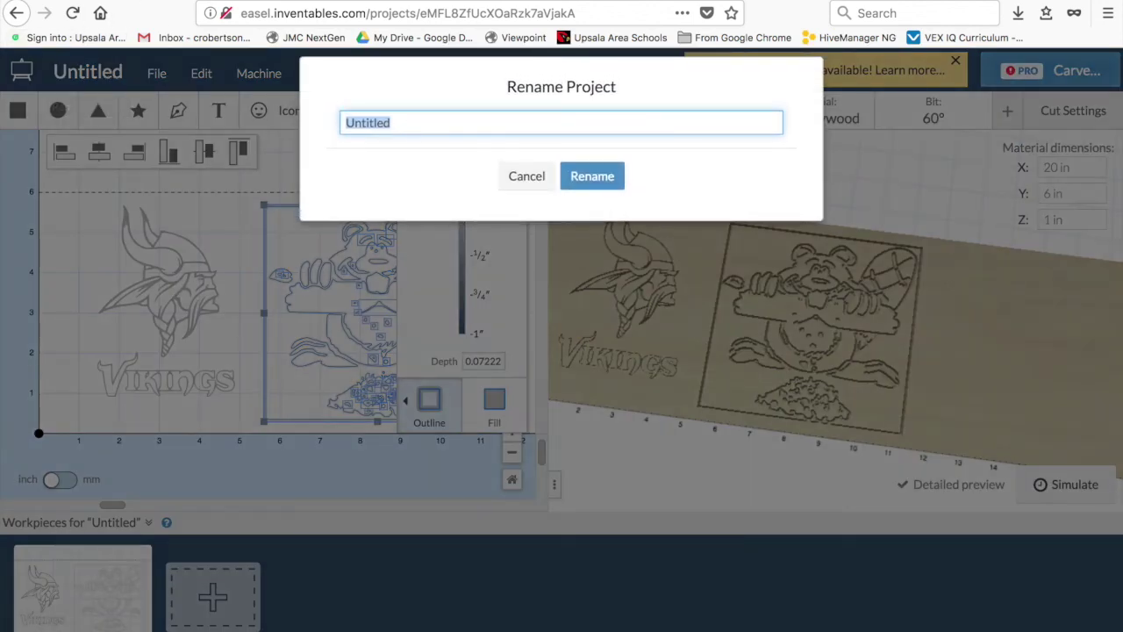
{"action": "type", "text": "Sign Making"}
{"action": "key", "text": "Return"}
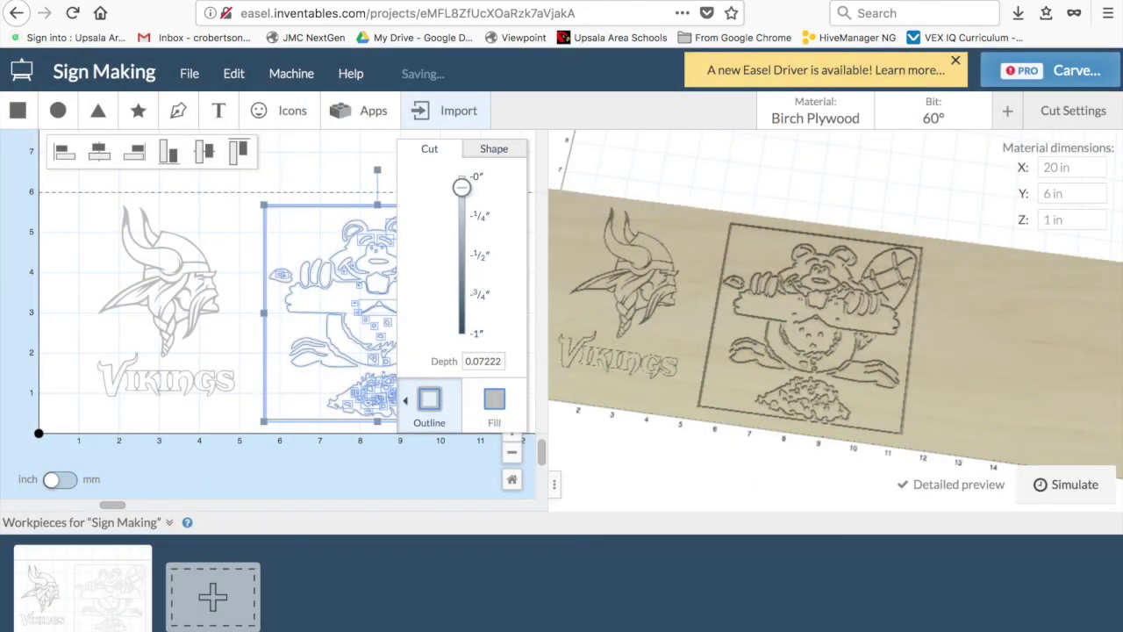